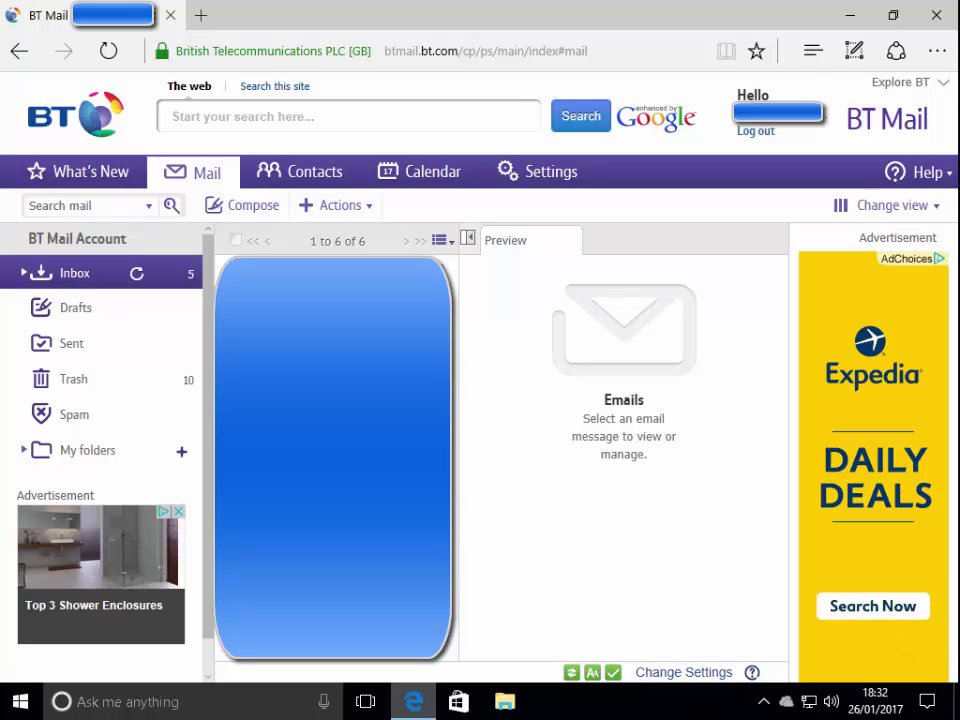
Step: Switch from the inbox to the Contacts page
left_click(333, 181)
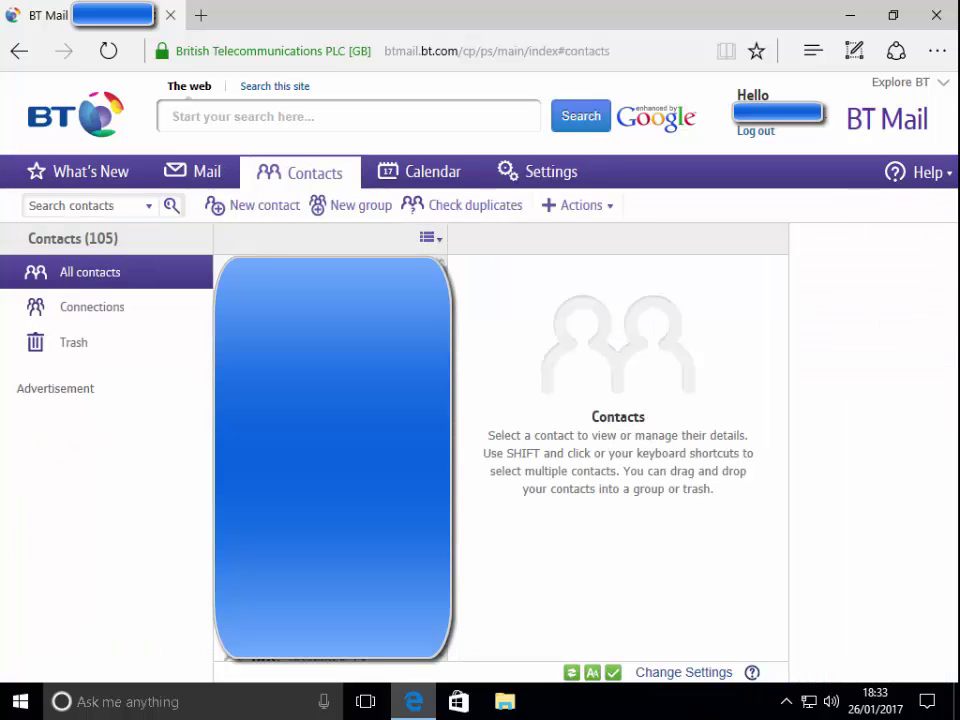
Step: Create a new contact with first name A and last name Test, then move to the email field
left_click(268, 210)
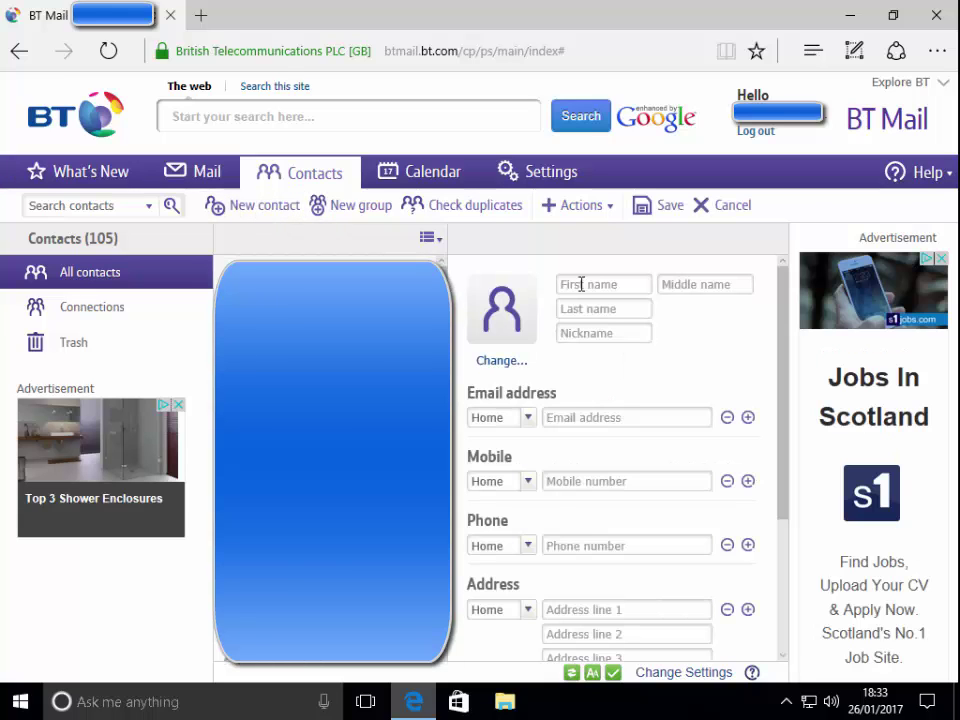
left_click(581, 284)
type("A")
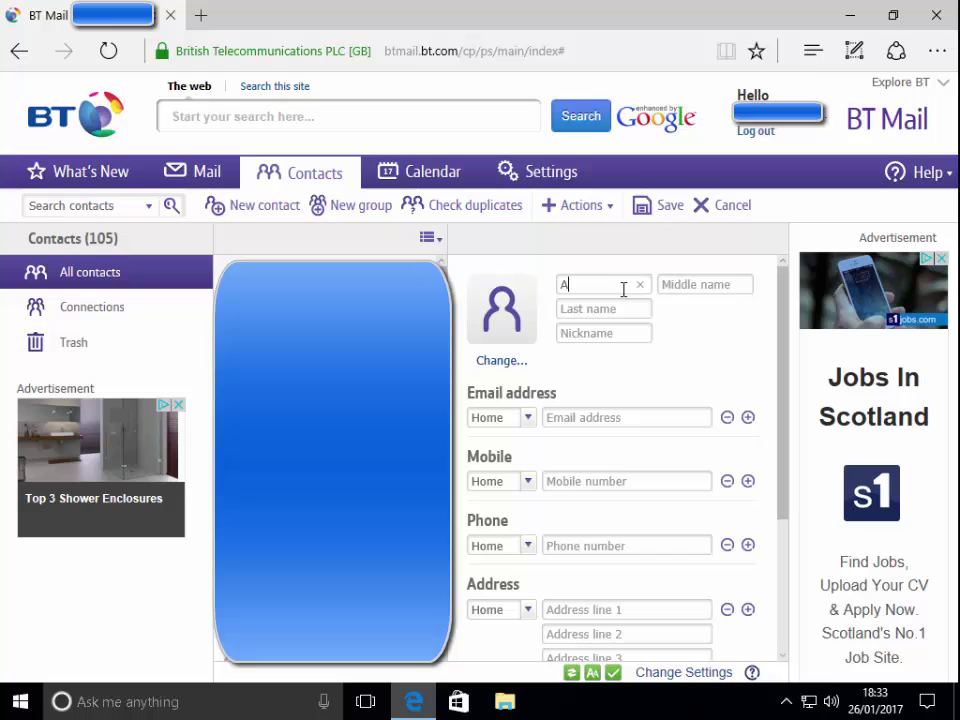
key("Tab")
key("Tab")
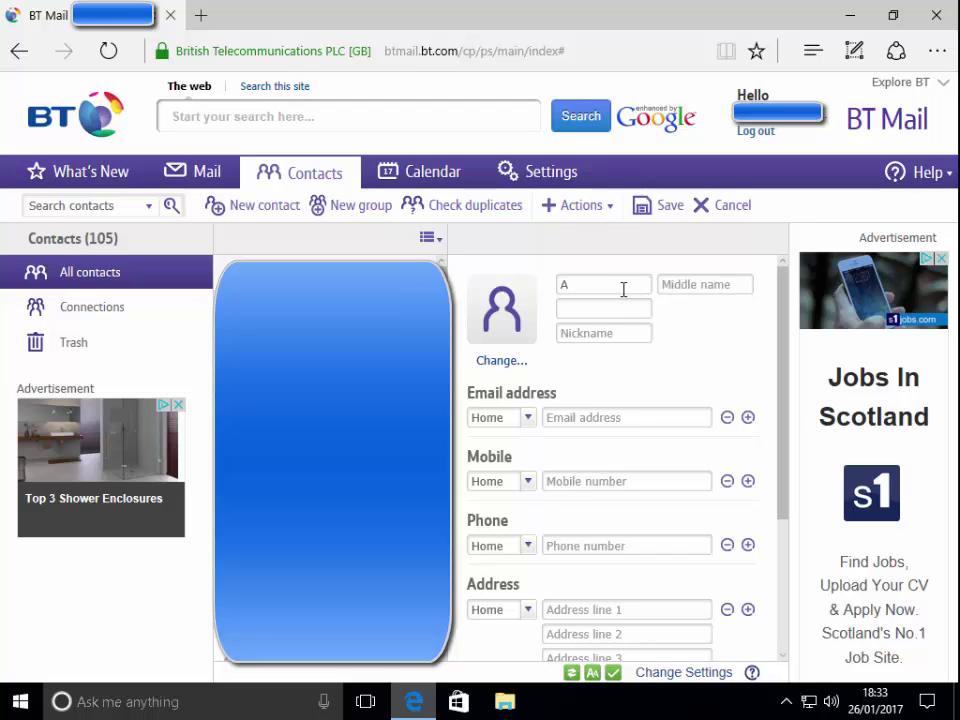
type("Test")
key("Tab")
key("Tab")
left_click(561, 418)
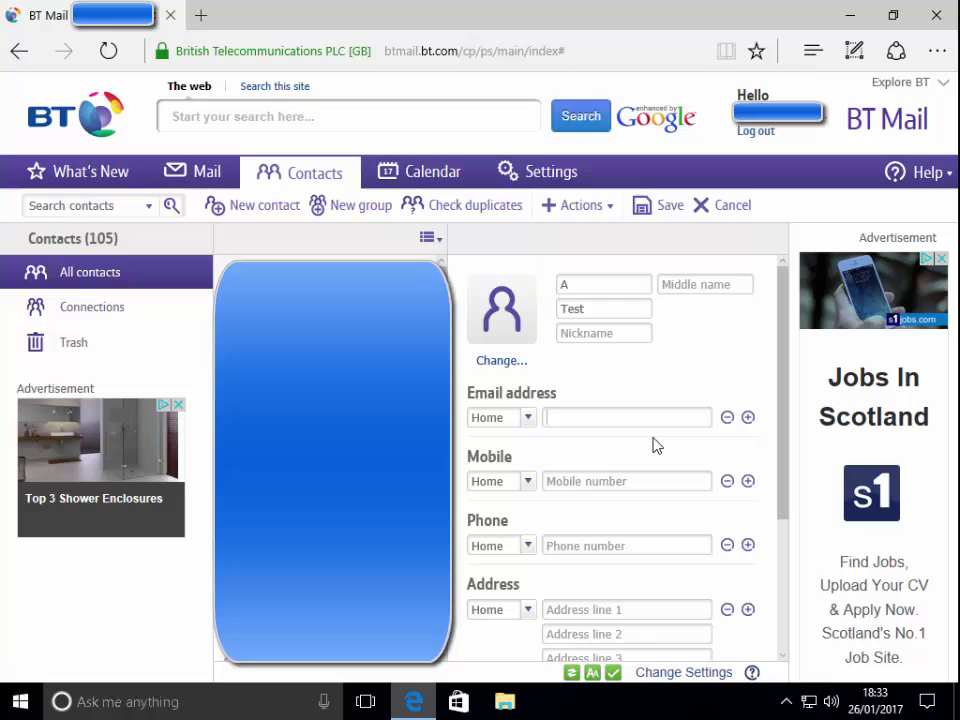
Step: Type the long string 'thisisaverylongemailaddres' into the contact's email field and leave the field
type("t")
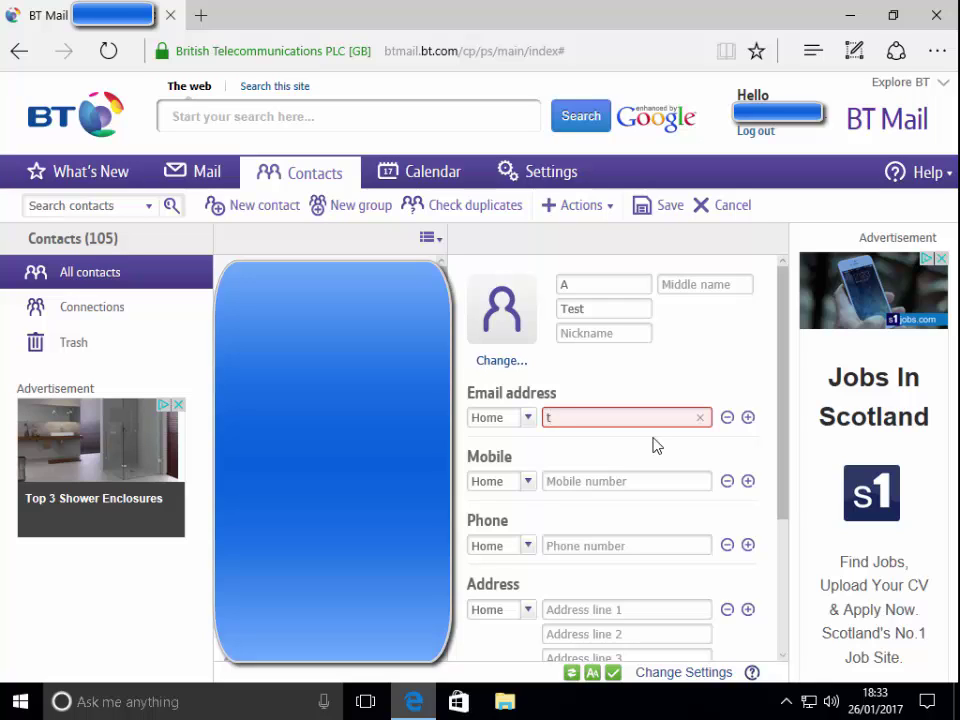
type("hisisaverylongemail")
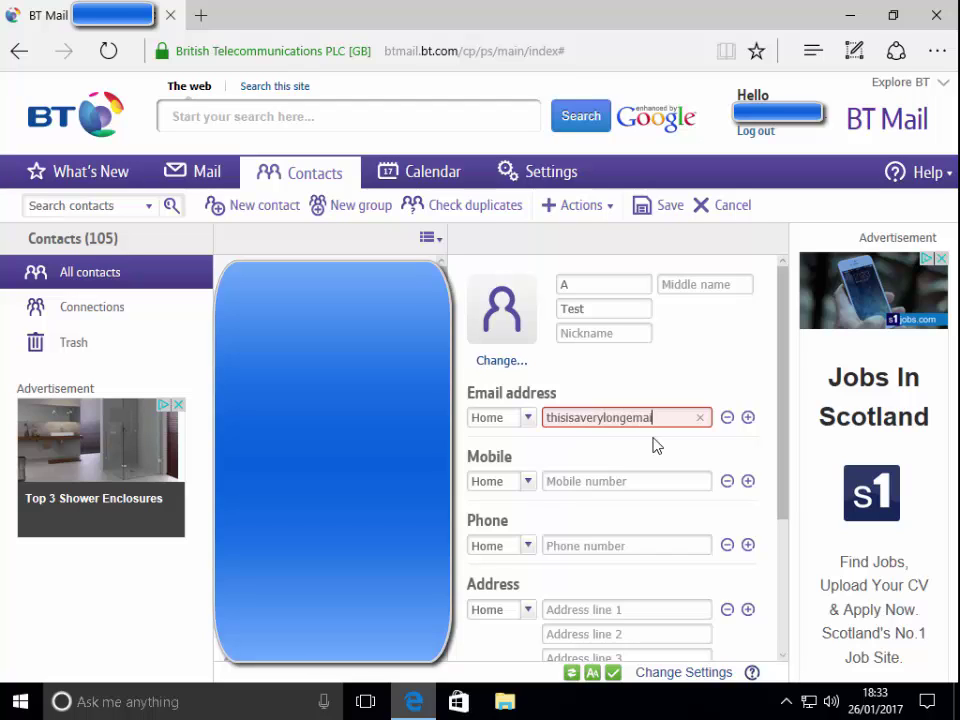
type("addre")
mouse_move(646, 412)
left_click(692, 417)
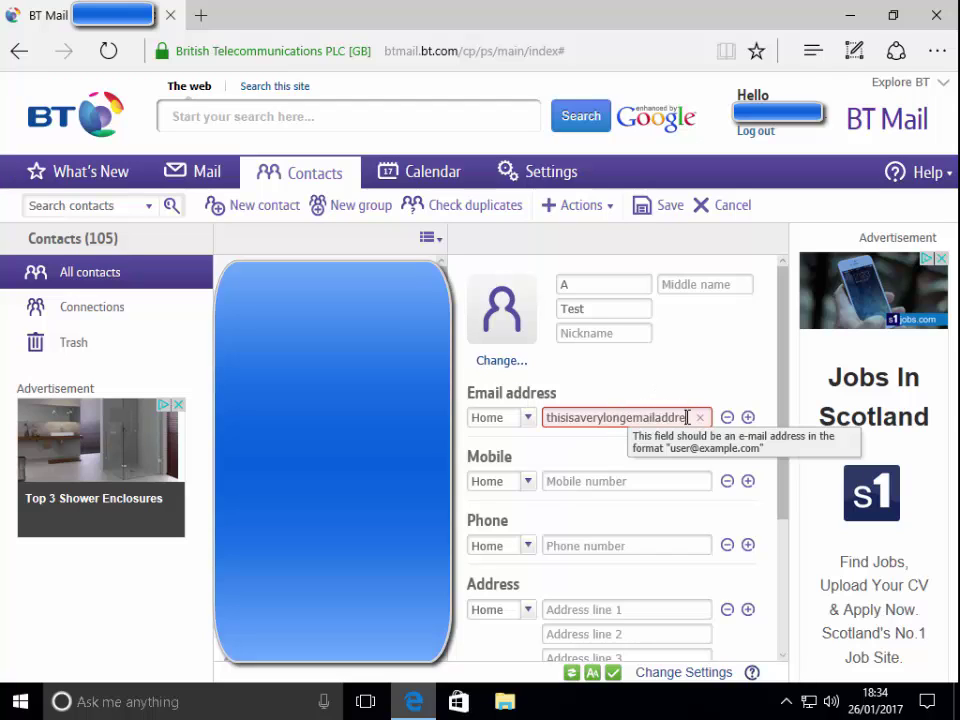
type("s")
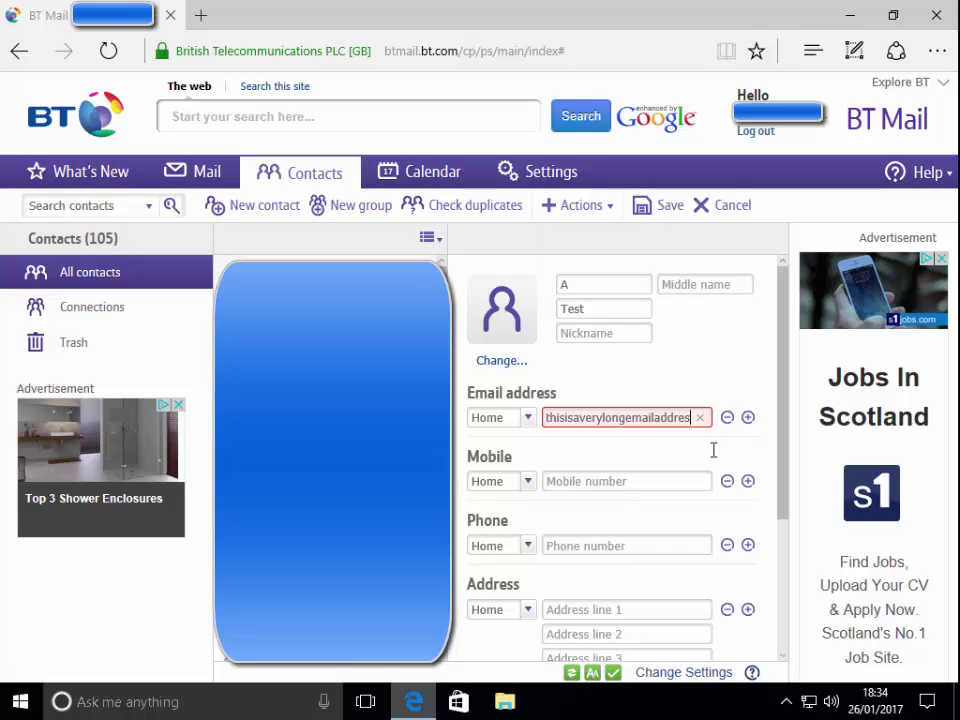
left_click(713, 450)
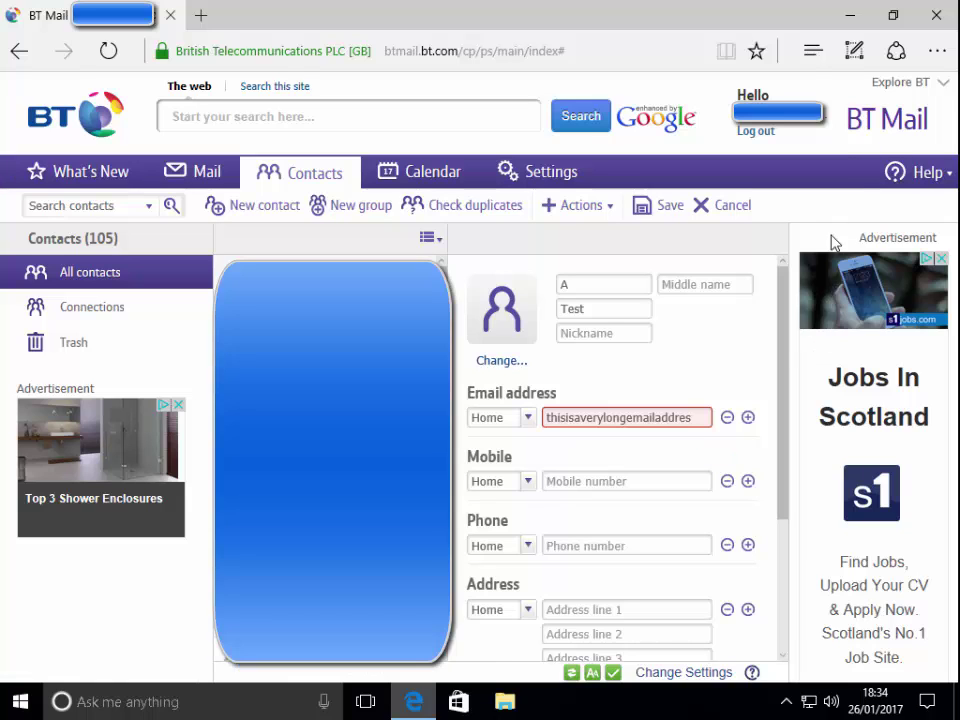
Step: Close the browser, confirming to leave the page with the unsaved contact
left_click(937, 16)
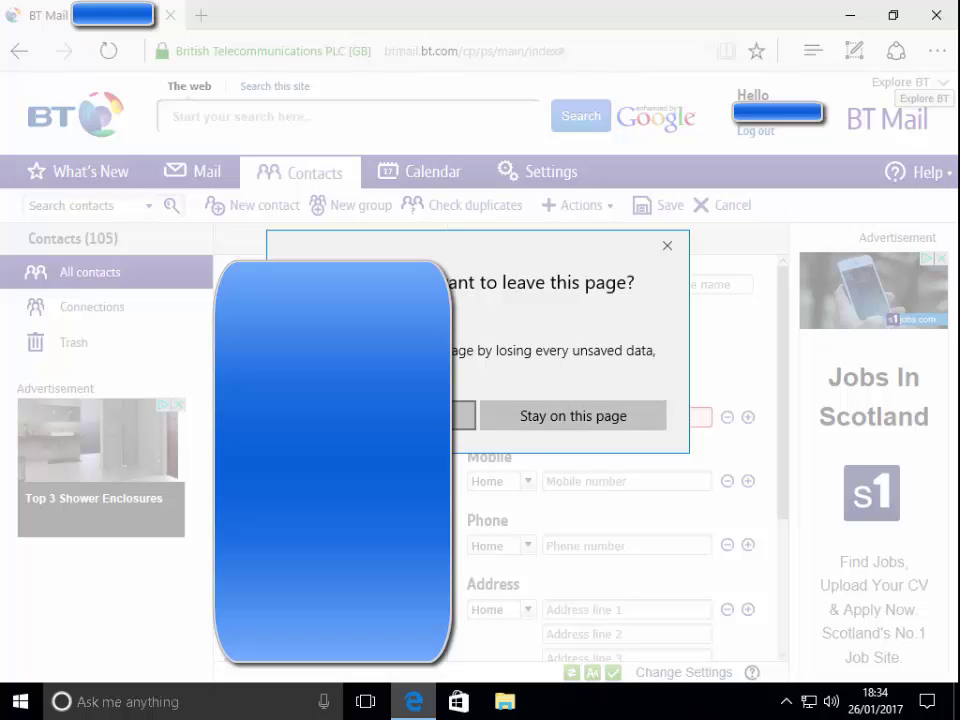
left_click(463, 415)
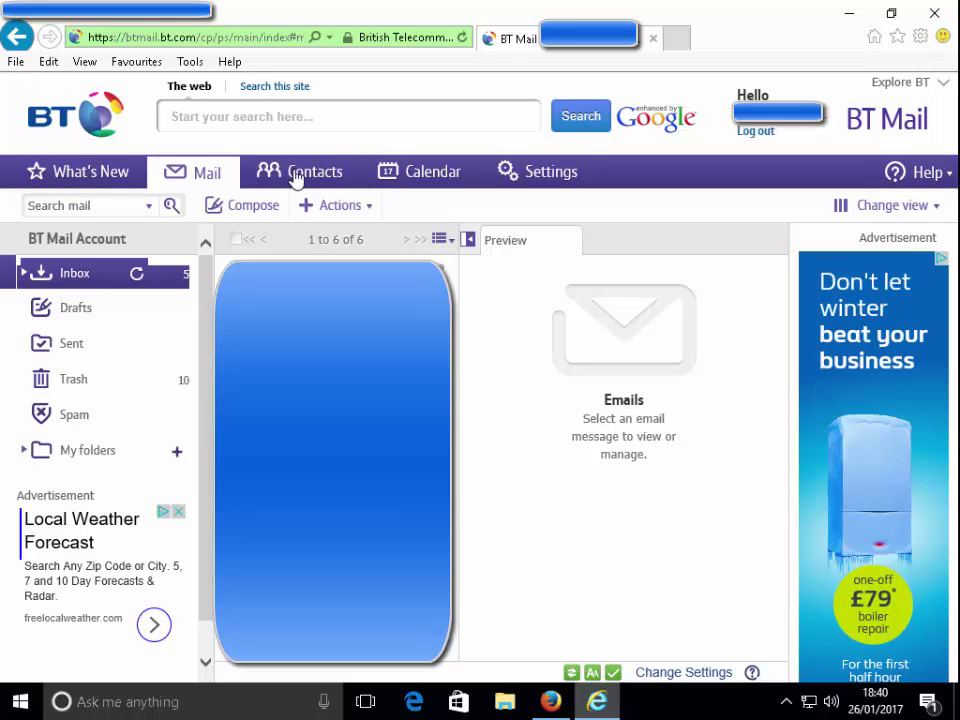
Step: Go to Contacts and start a blank new contact in Internet Explorer
left_click(316, 177)
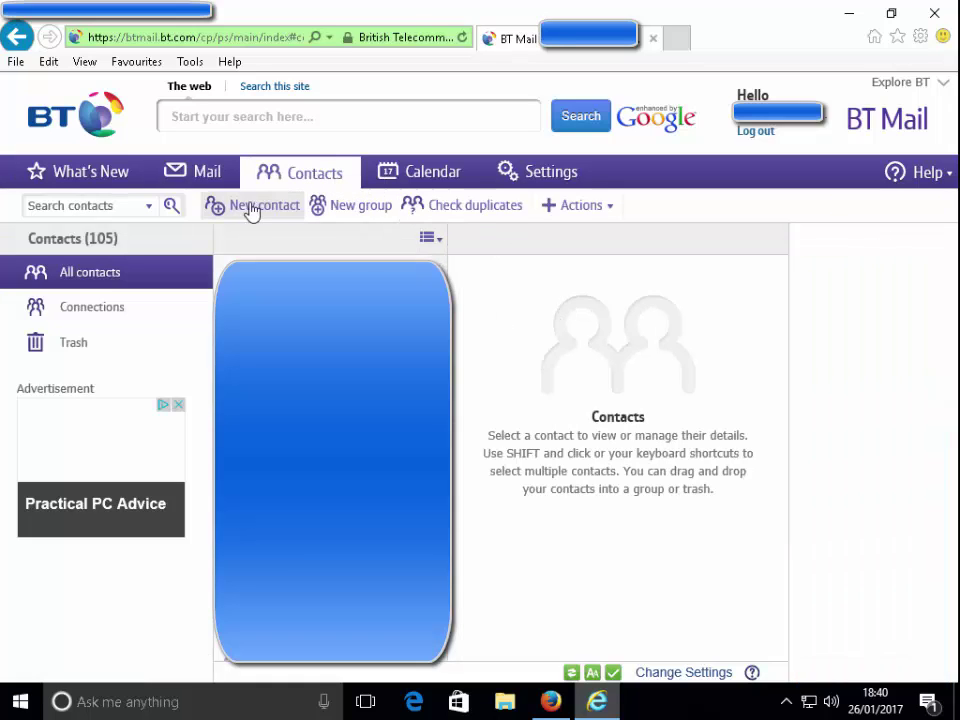
left_click(288, 217)
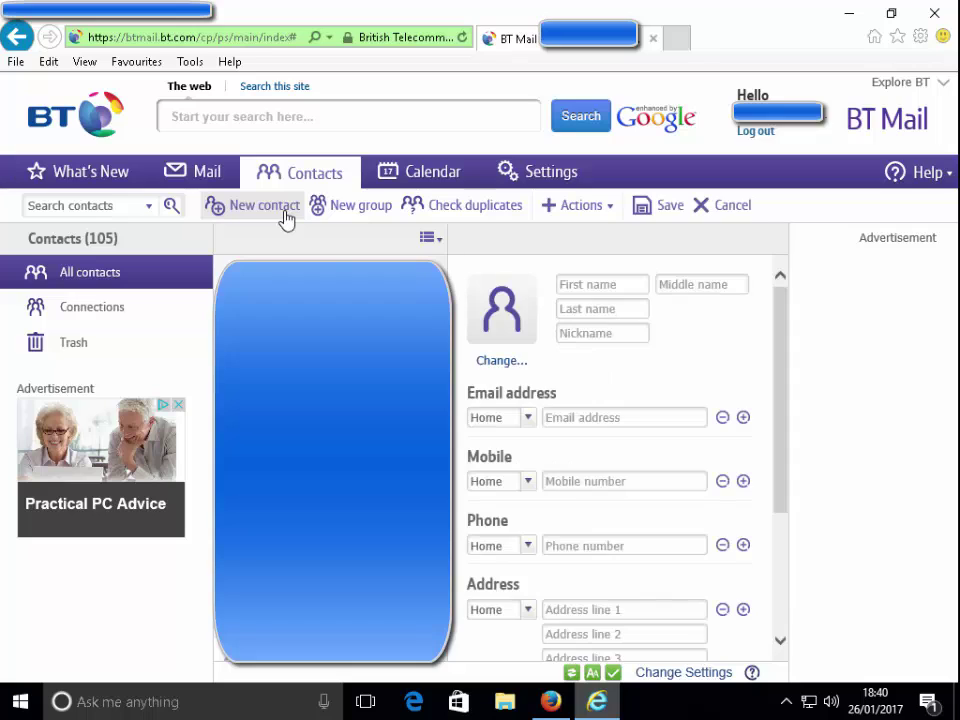
Step: Enter first name B, correcting the mistyped letter, and type Test in the next field
left_click(568, 284)
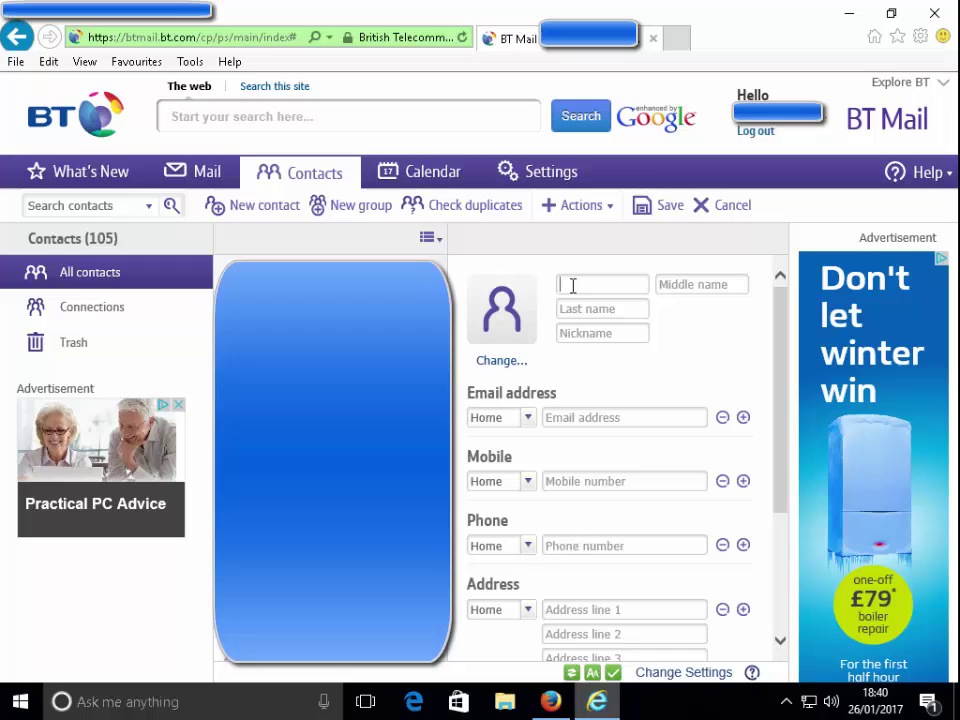
type("a")
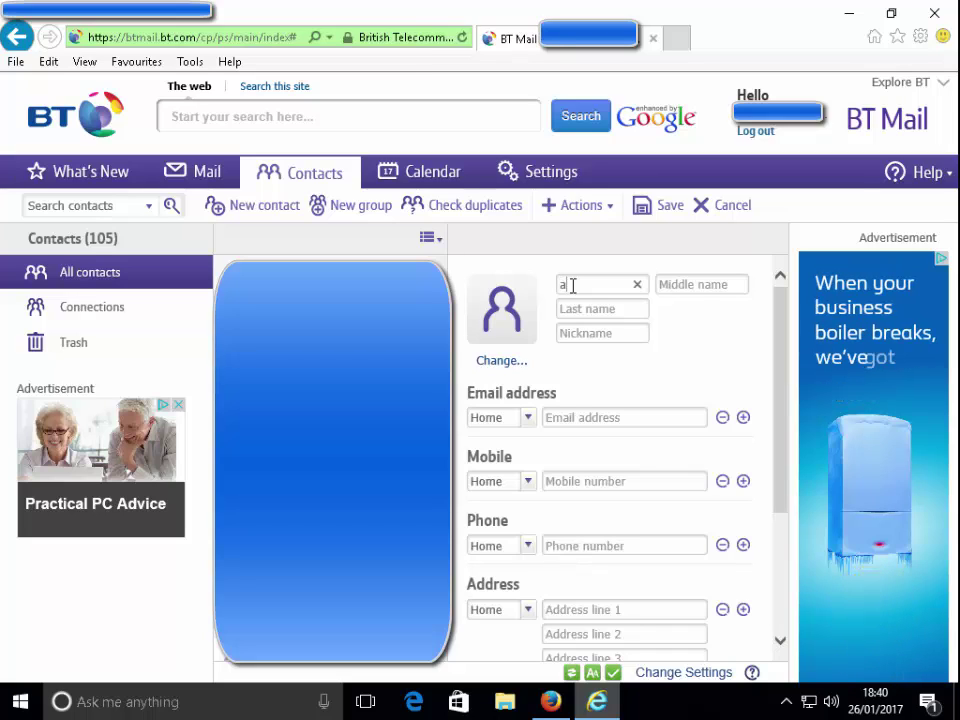
key("BackSpace")
type("b")
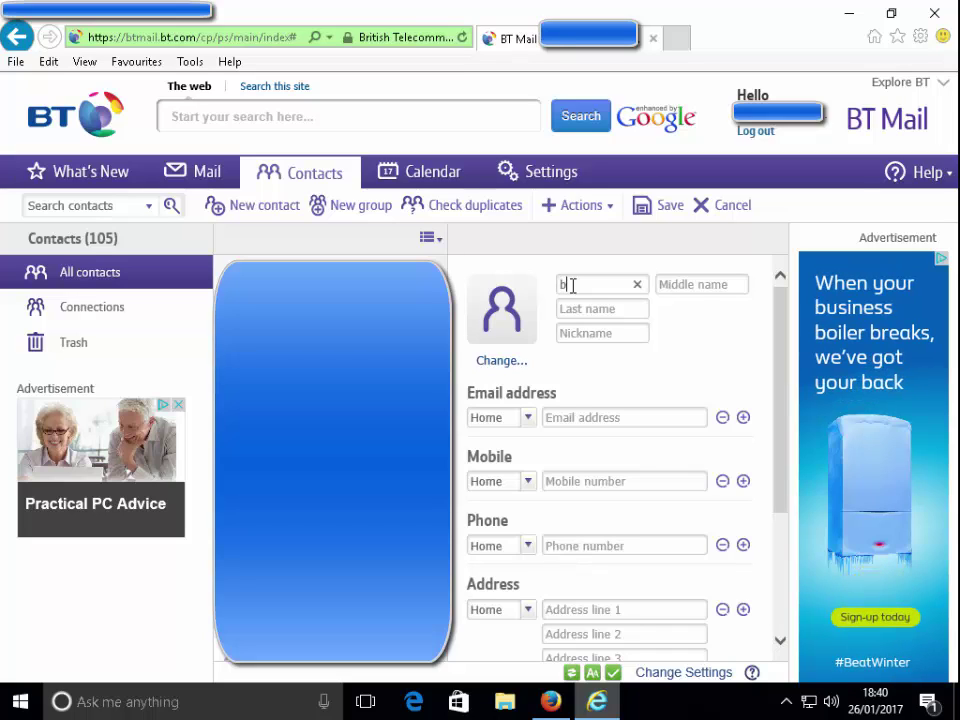
key("Tab")
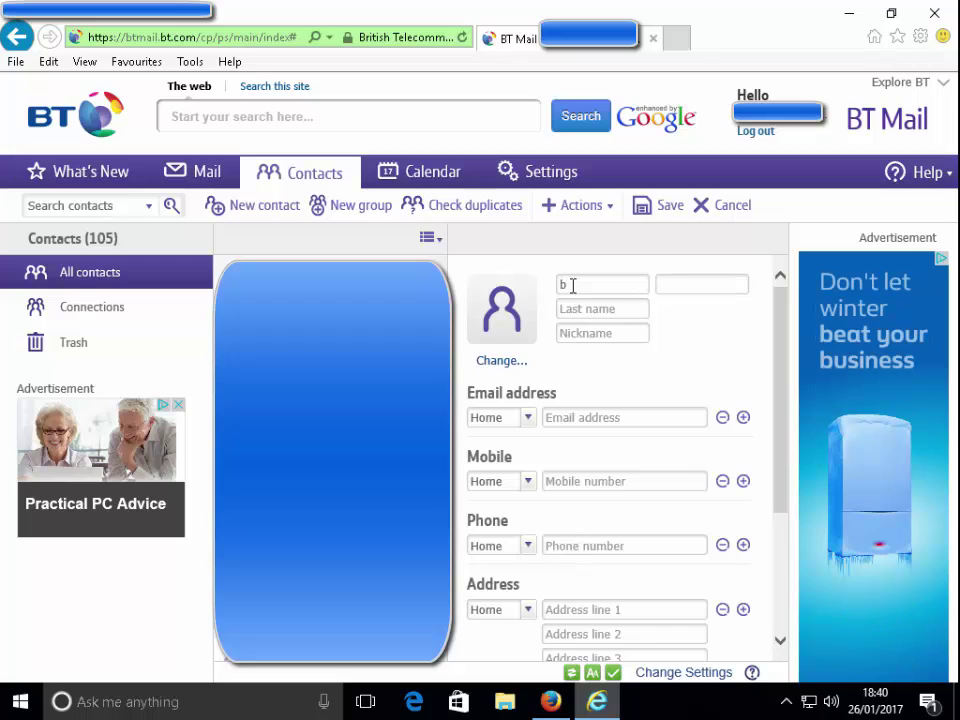
type("Test")
key("Tab")
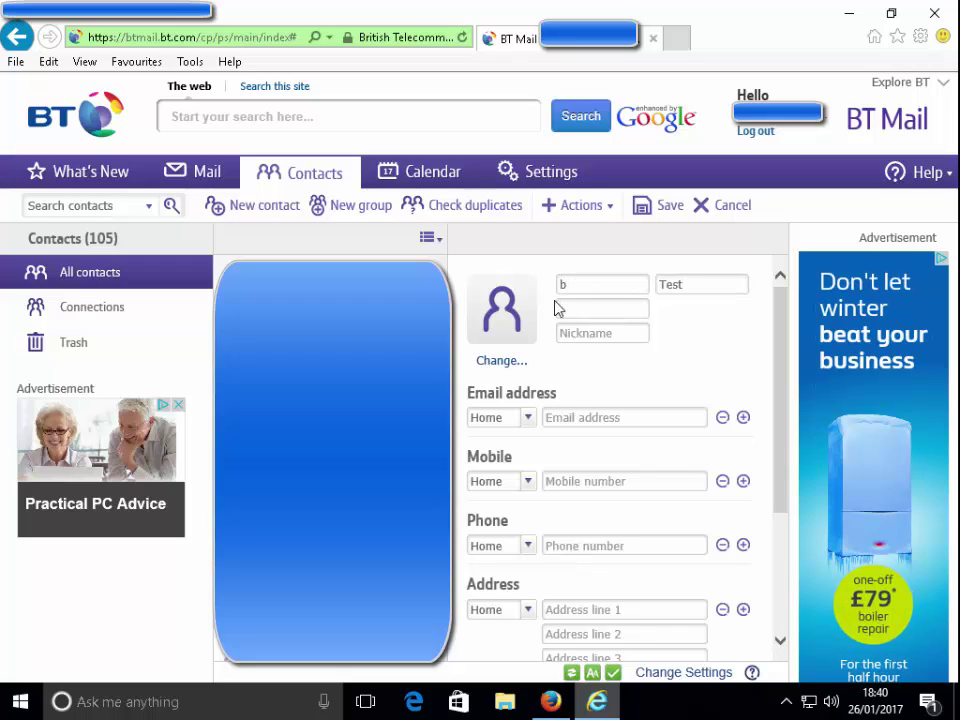
Step: Clear Test from the middle name and enter Test as the last name
left_click(684, 286)
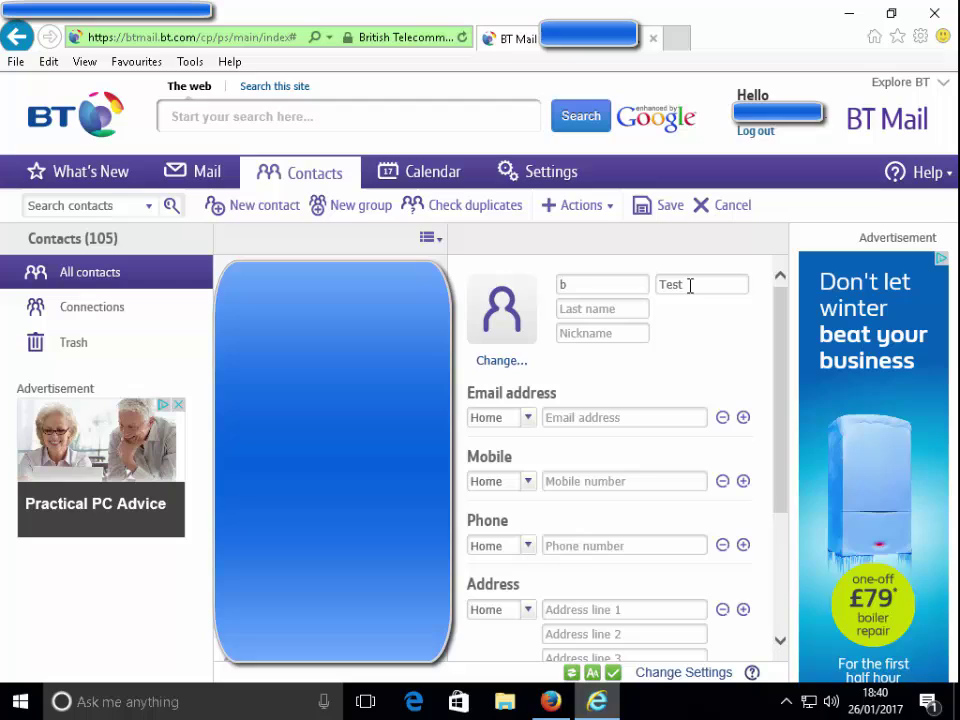
key("BackSpace")
key("BackSpace")
key("BackSpace")
key("BackSpace")
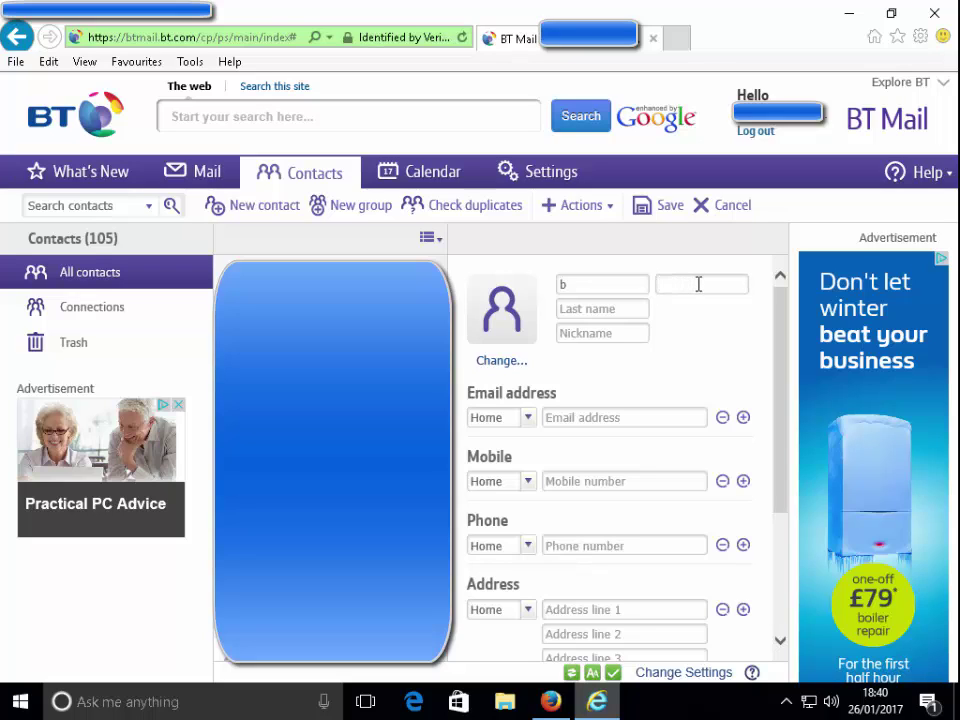
left_click(575, 286)
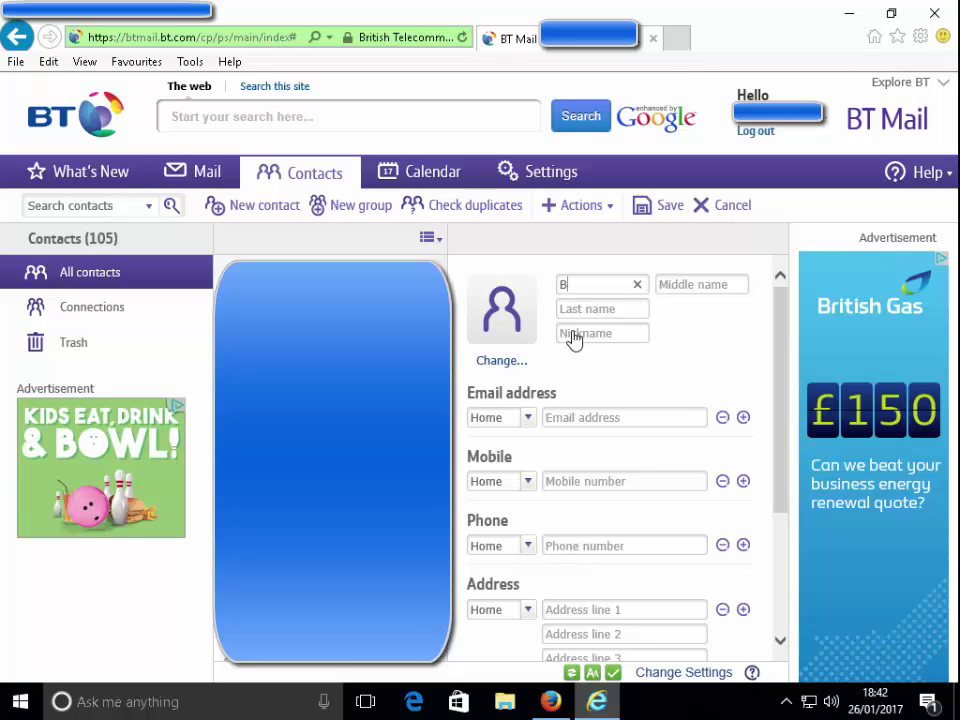
left_click(583, 308)
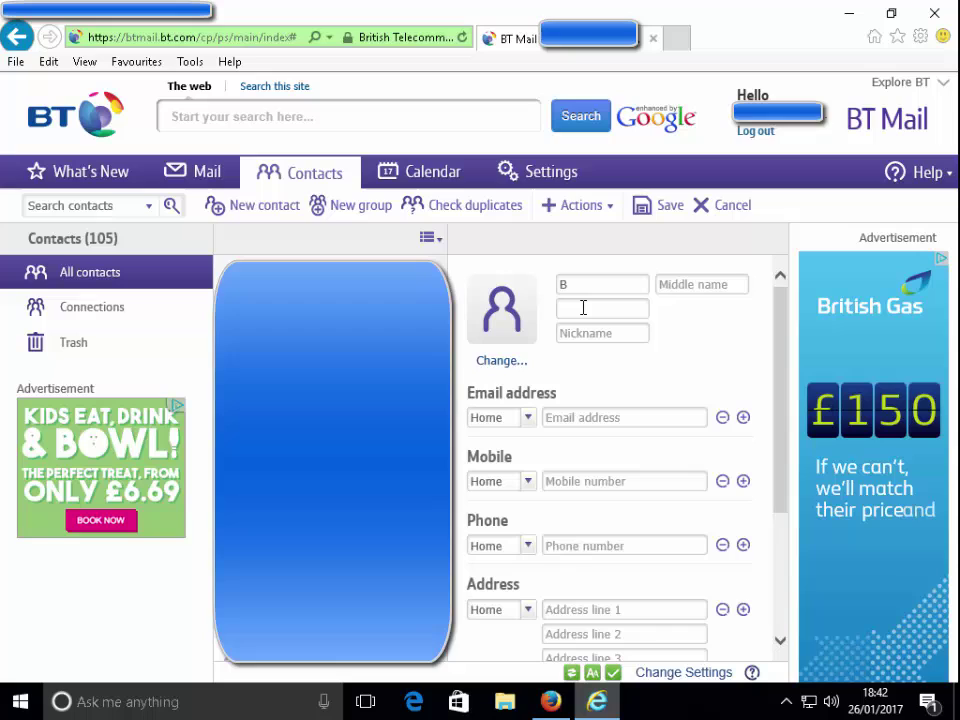
type("Test")
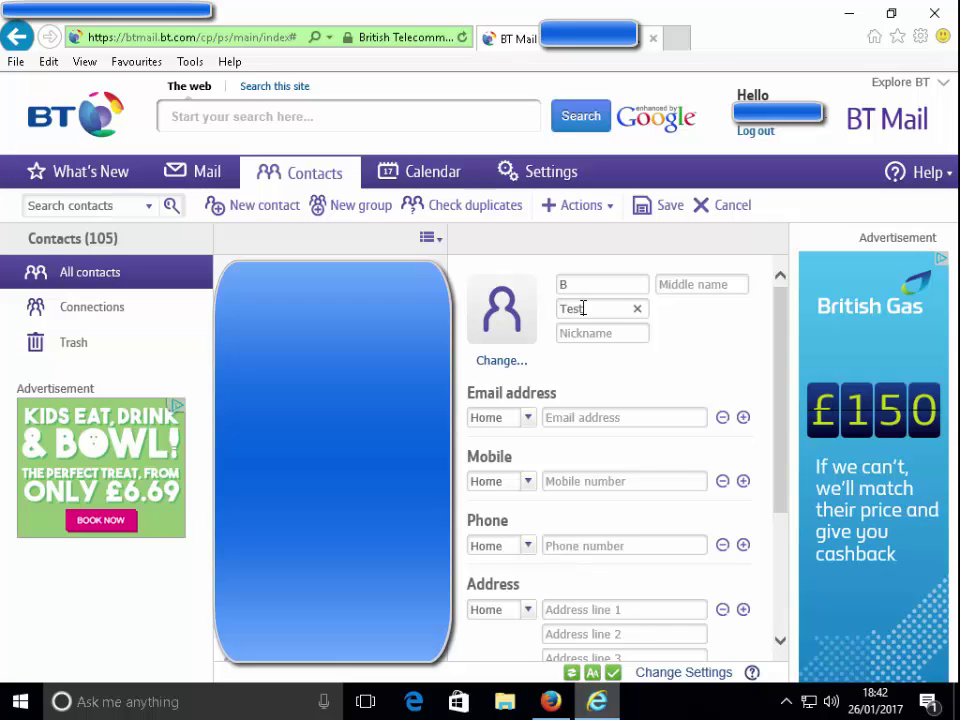
Step: Type a long email address beginning 'thisisaverylongem…', fixing a typo, and append b
left_click(566, 415)
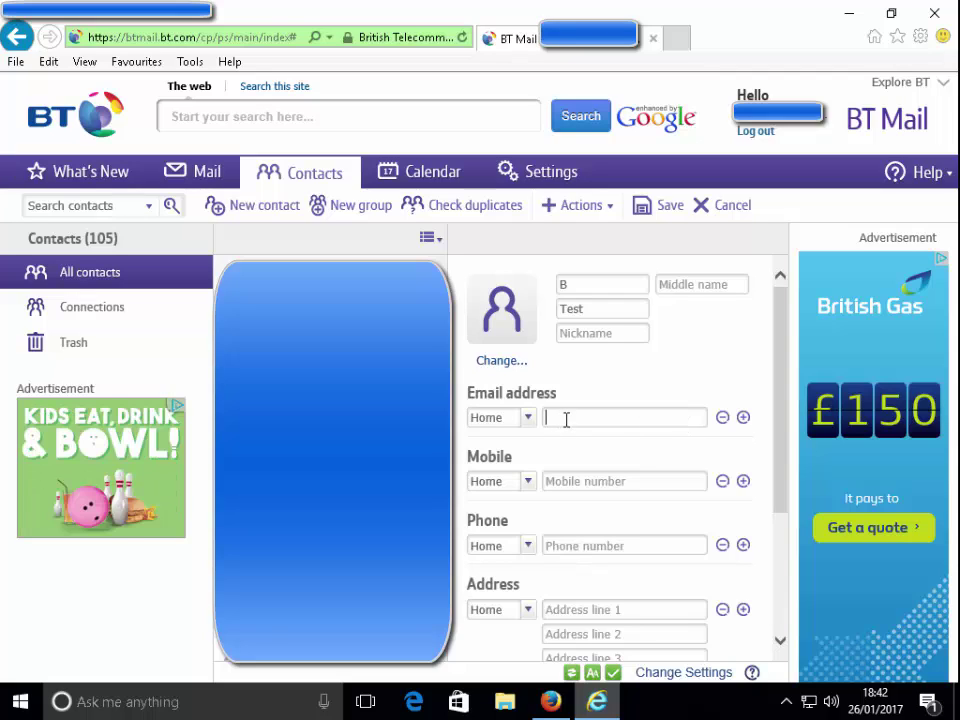
type("this")
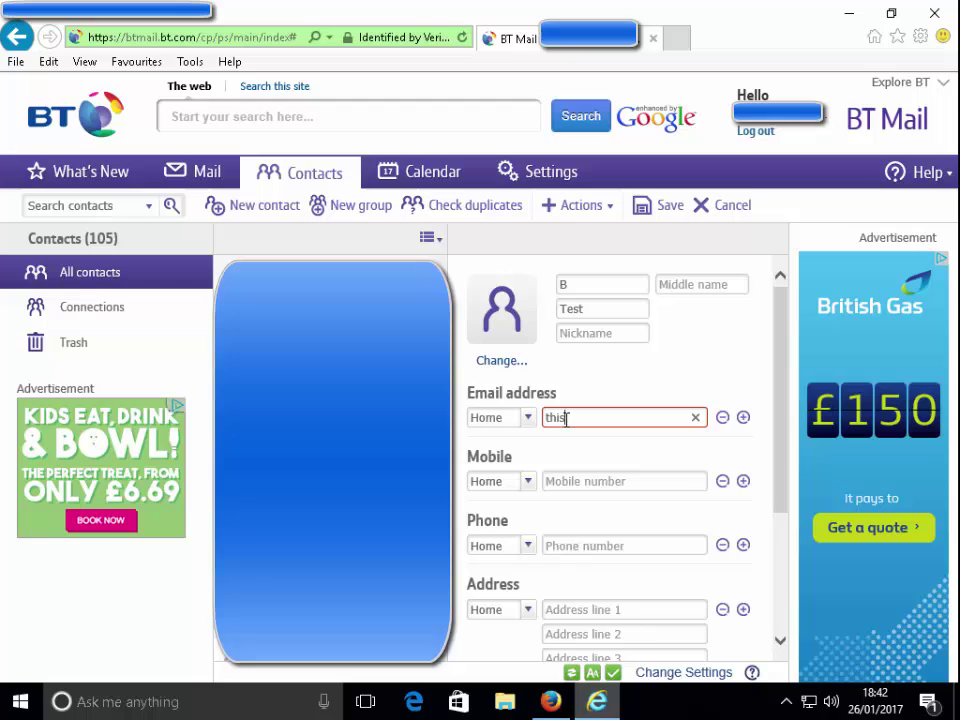
type("isavery")
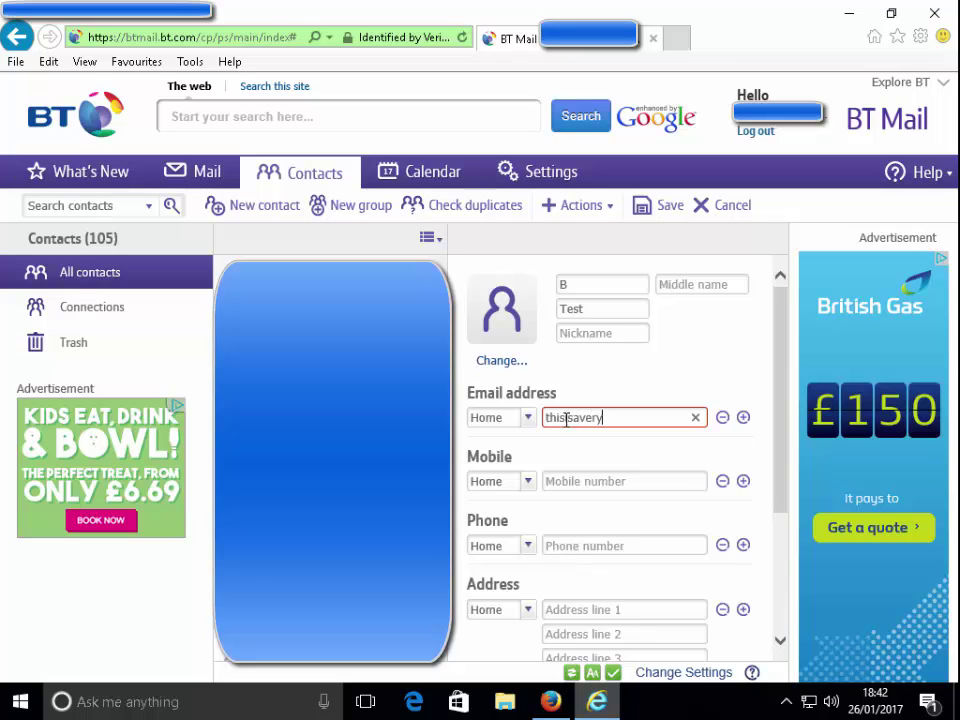
type("longemial")
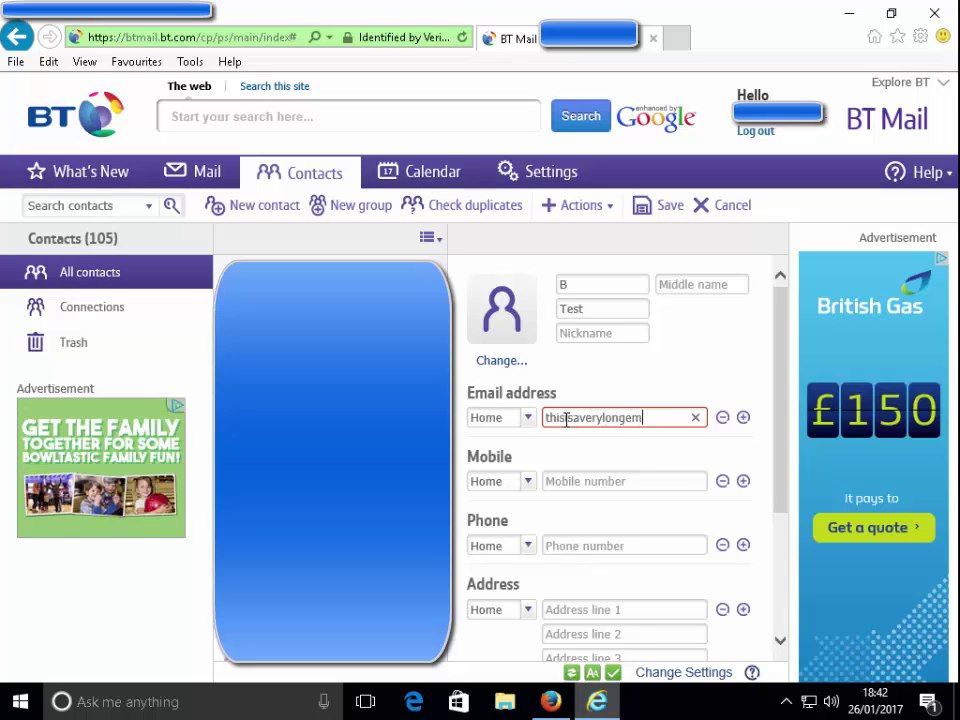
key("BackSpace")
key("BackSpace")
key("BackSpace")
type("a")
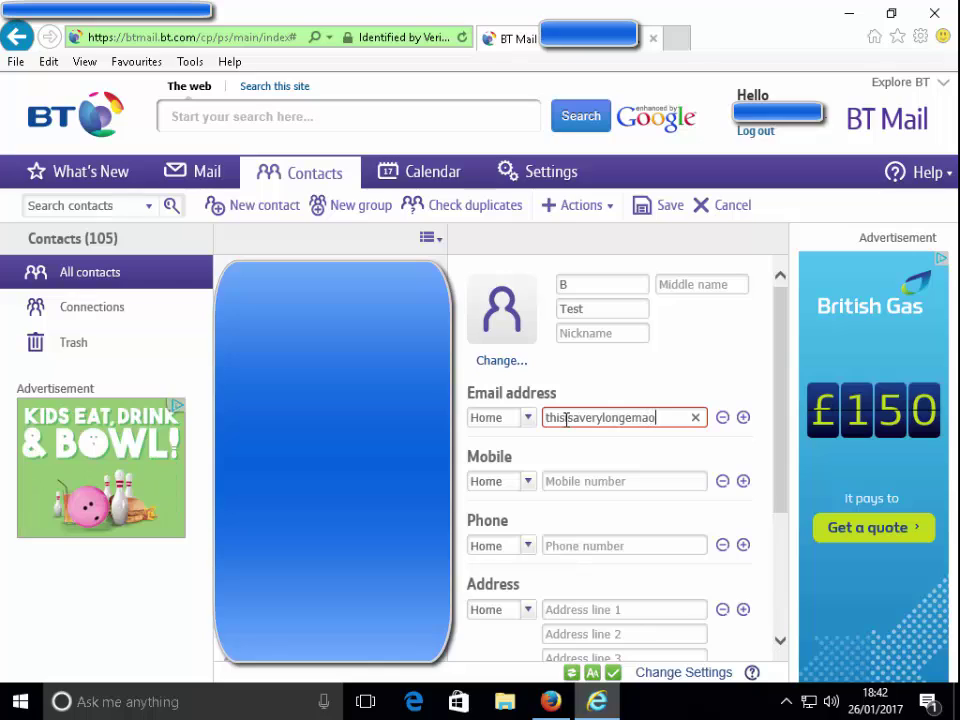
type("ila")
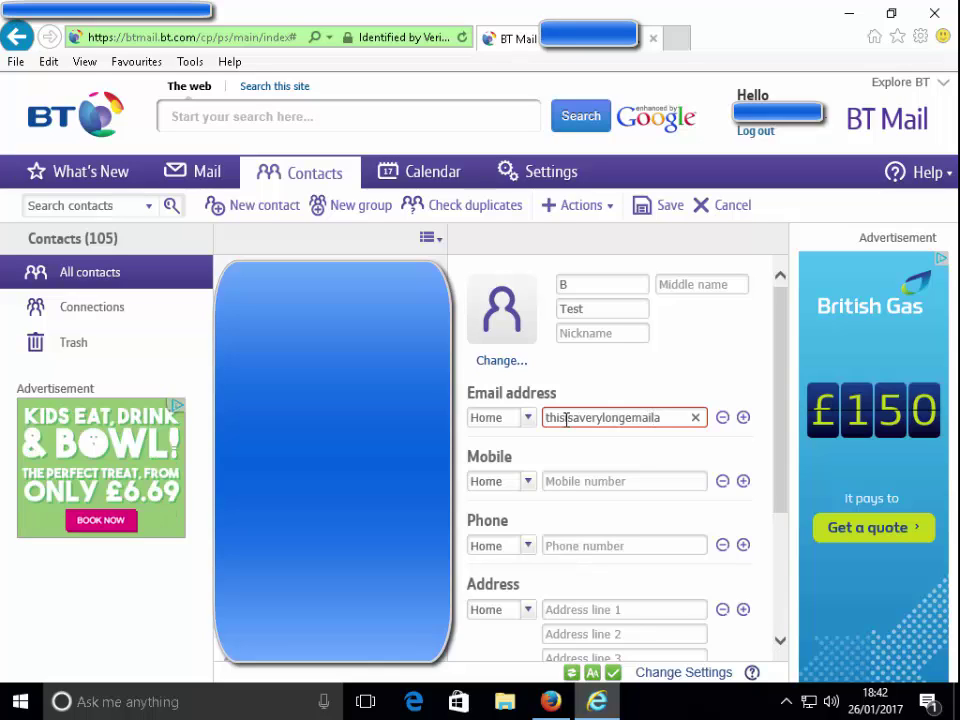
type("ddr")
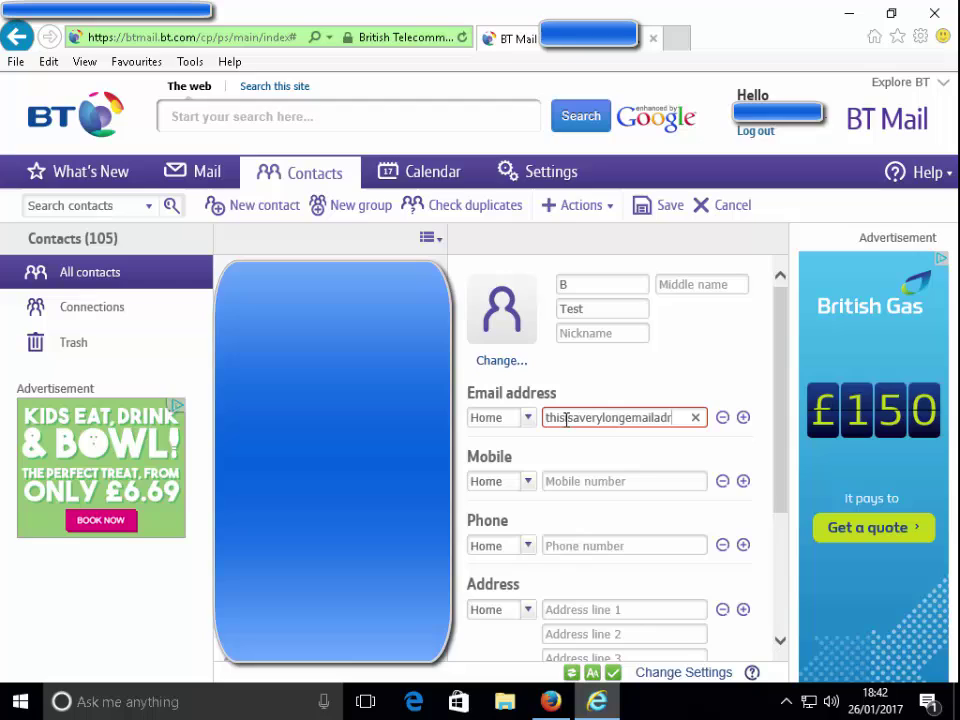
type("e")
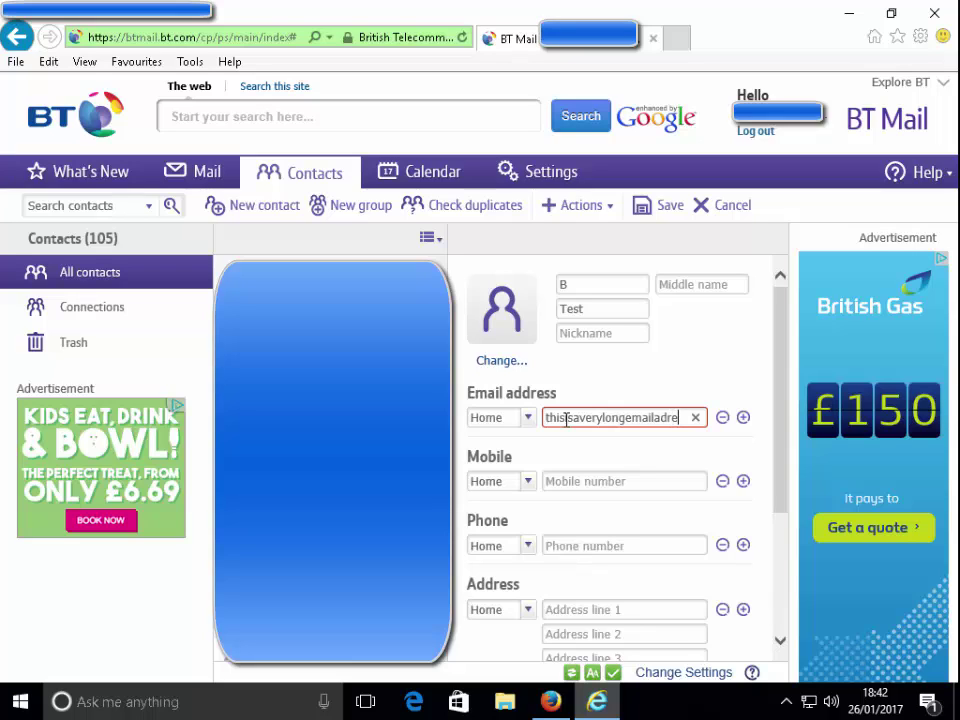
type("ss")
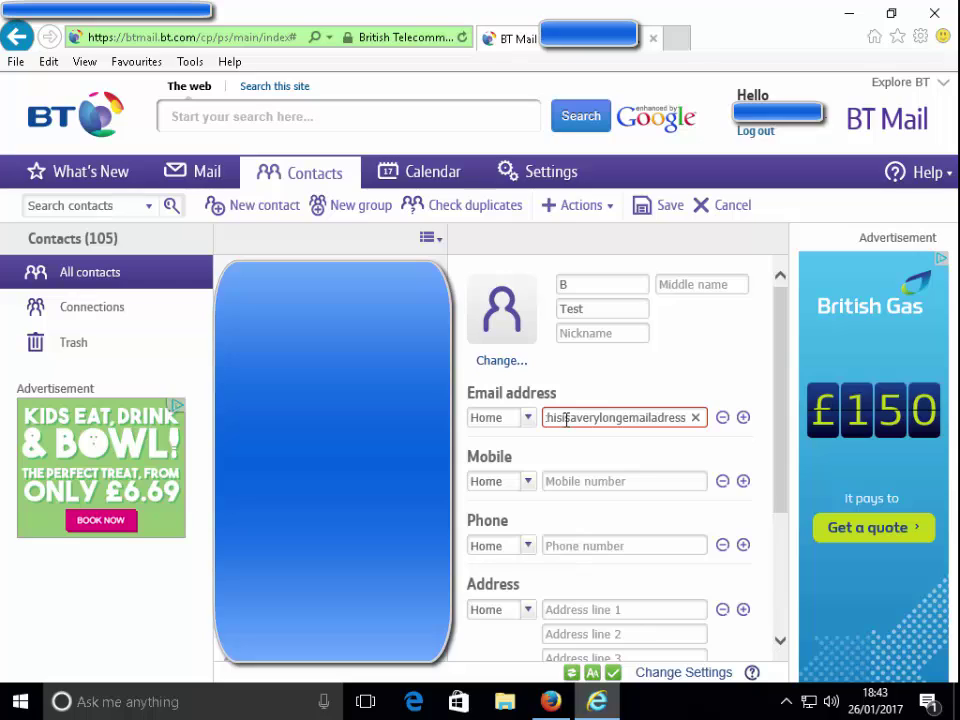
type("b")
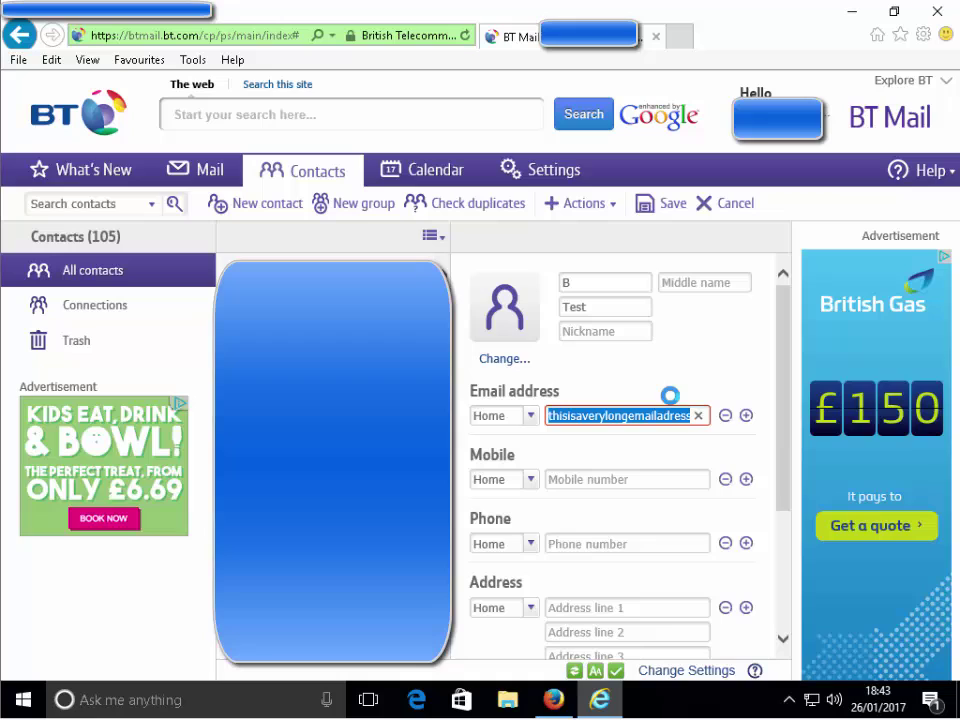
Step: Append 'sb' to the end of the email address, then delete the stray b
key("End")
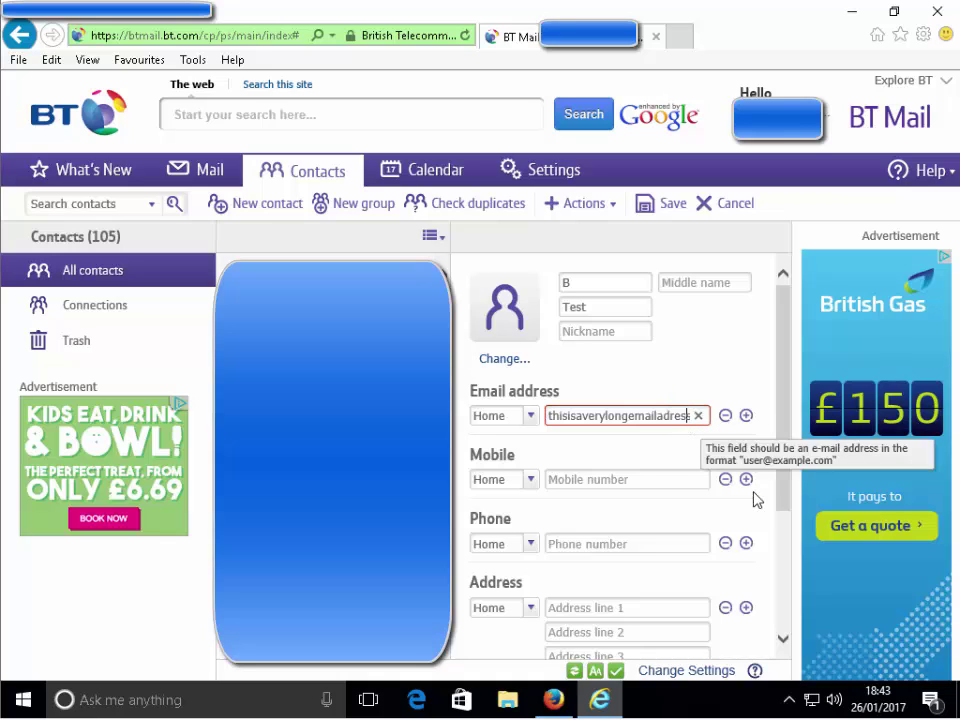
type("sb")
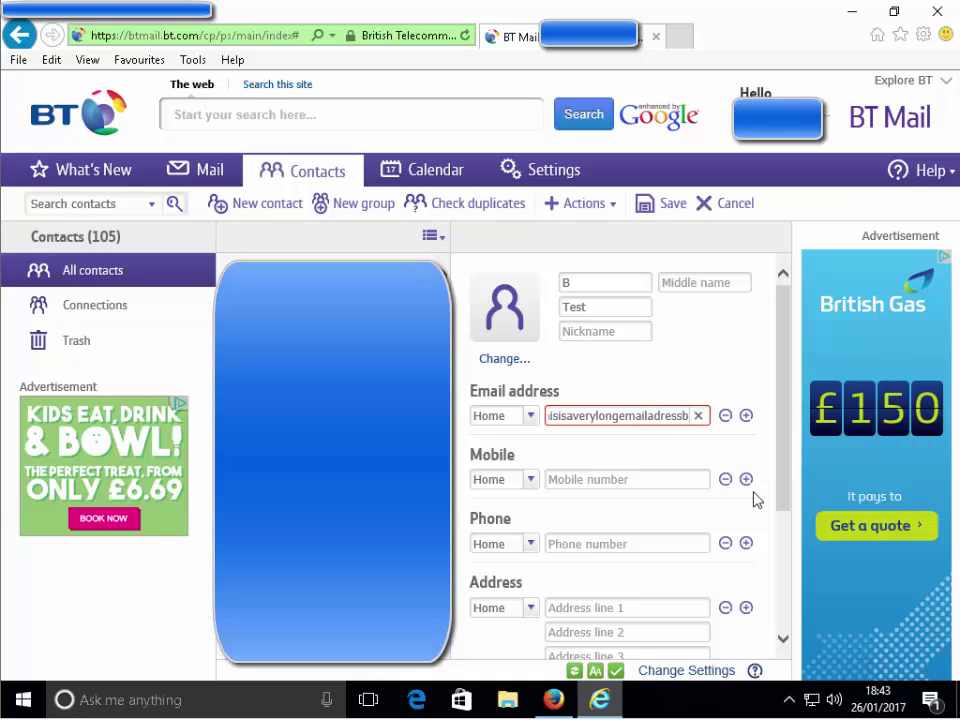
key("BackSpace")
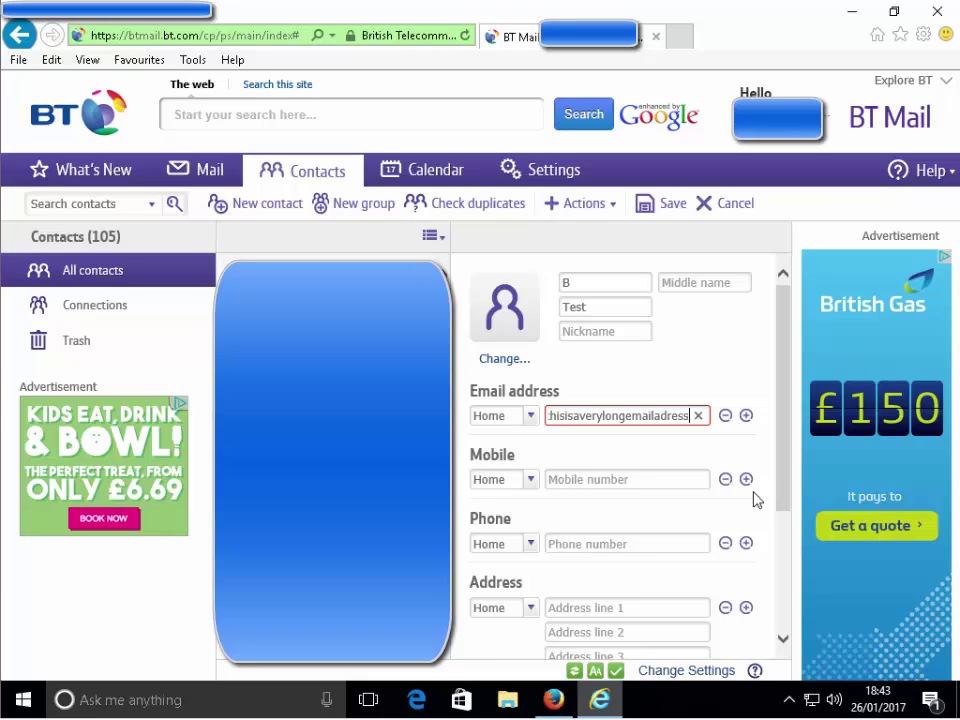
Step: Add 'ff' to the end of the email address to check whether typing still responds
type("ff")
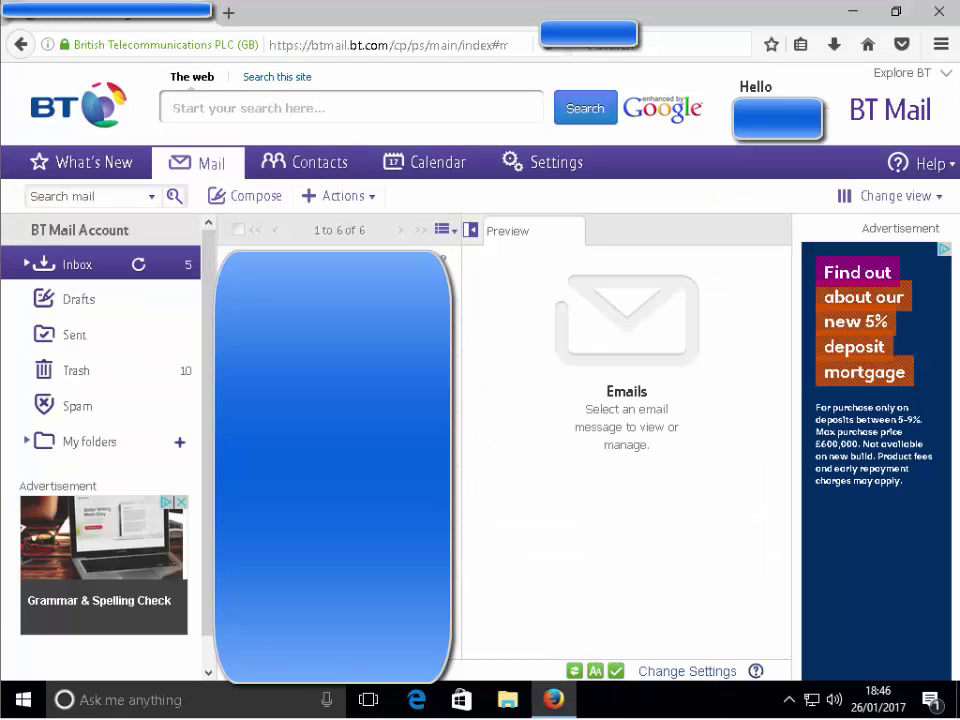
Step: In Firefox, start a new contact, enter the contact's first and last name, and select the email field
left_click(327, 168)
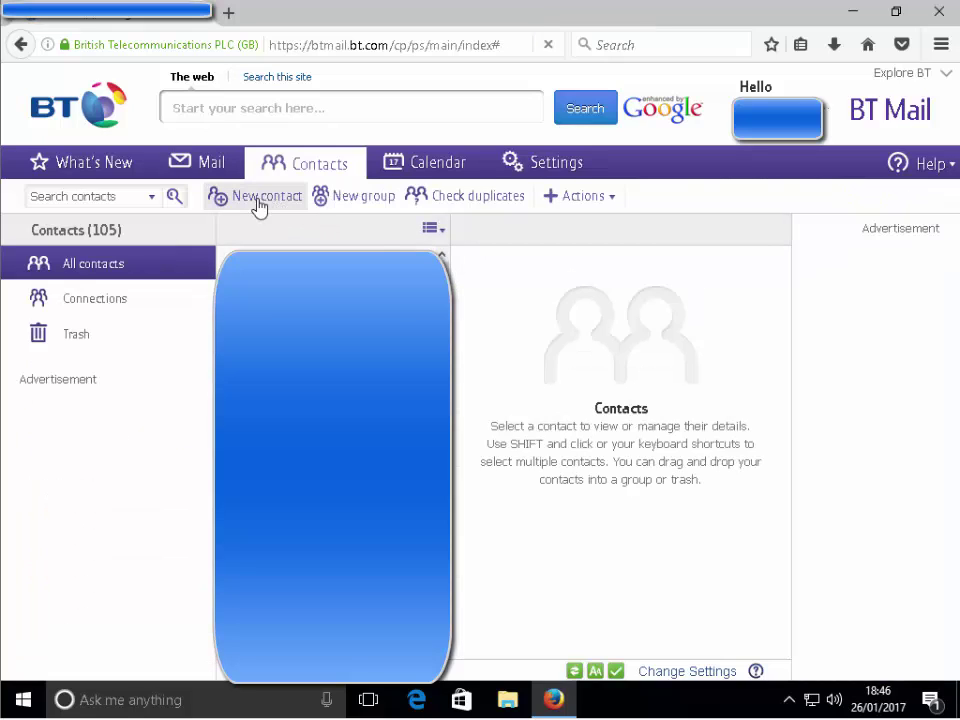
left_click(259, 204)
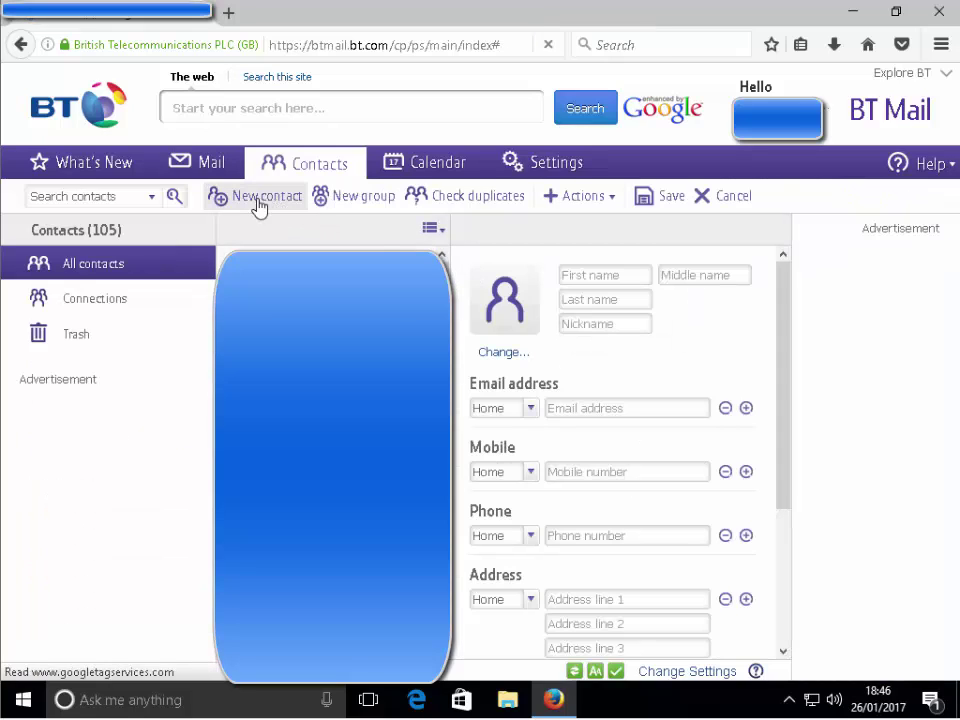
left_click(583, 276)
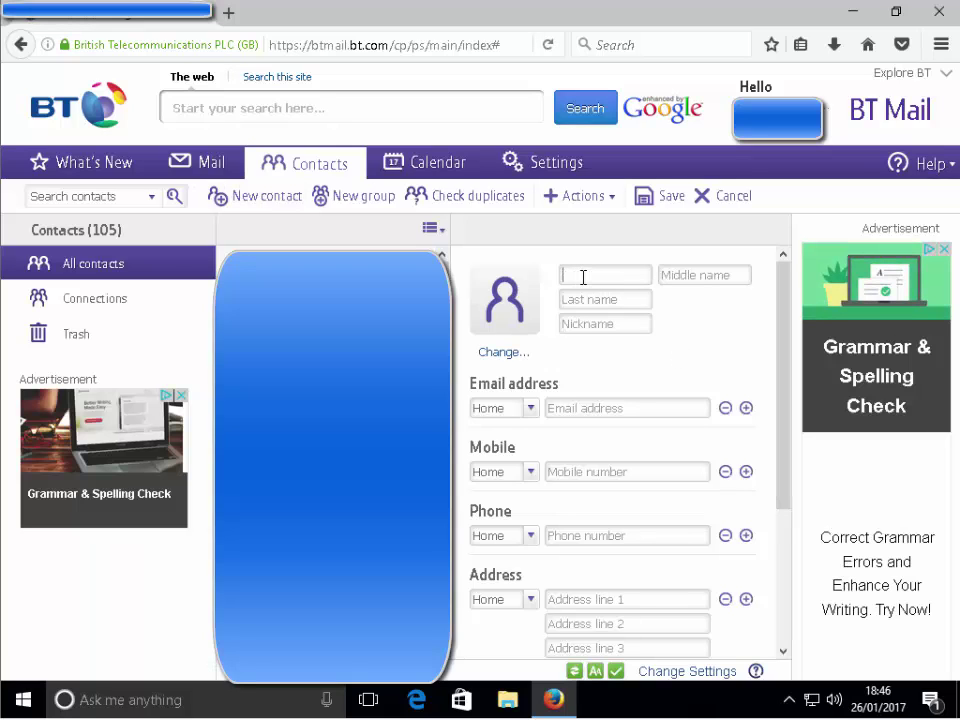
type("John")
left_click(589, 298)
type("Smith")
left_click(555, 407)
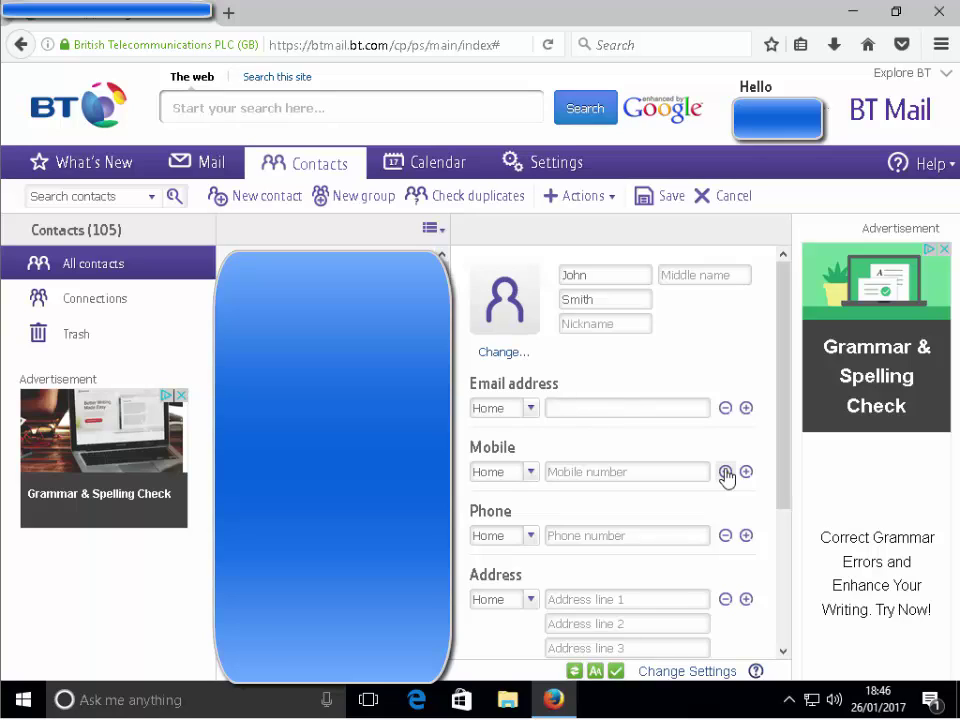
Step: Type a very long email address, fixing a typo, until Firefox warns the page is slowing
type("thi")
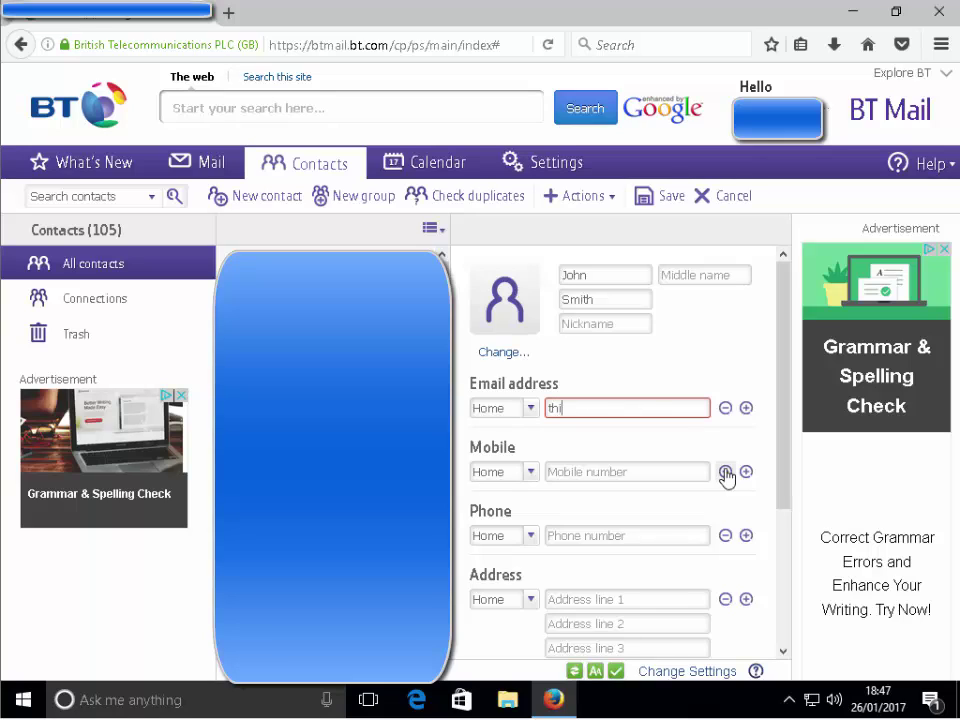
type("sisaverylongemila")
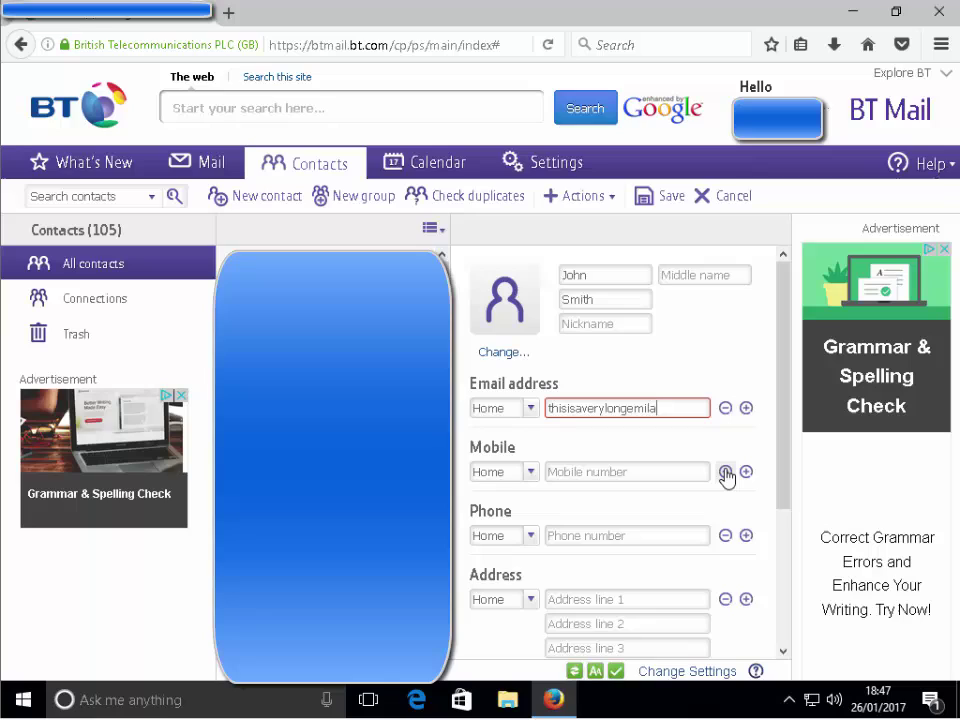
key("BackSpace")
key("BackSpace")
key("BackSpace")
type("ail")
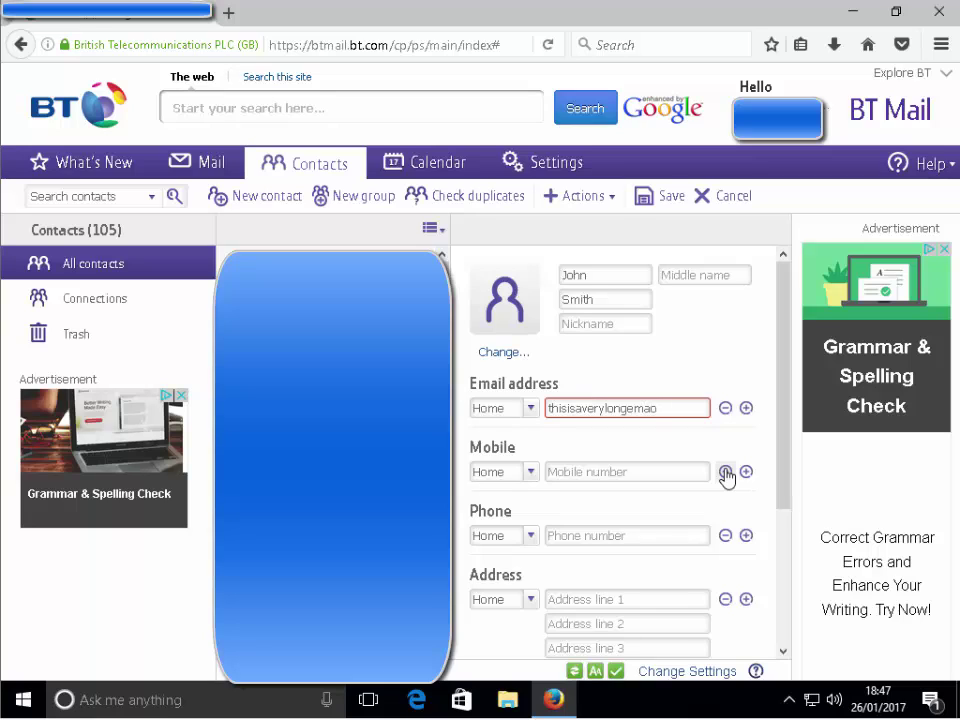
type("address")
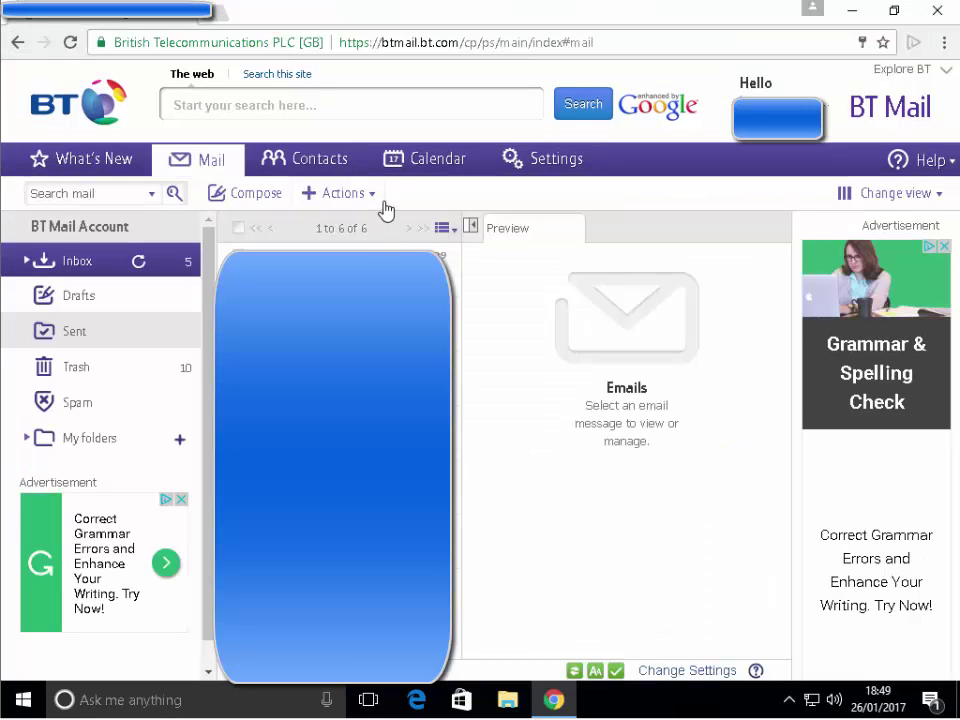
Step: Switch to Contacts, start a new contact, and place the cursor in First name
left_click(341, 164)
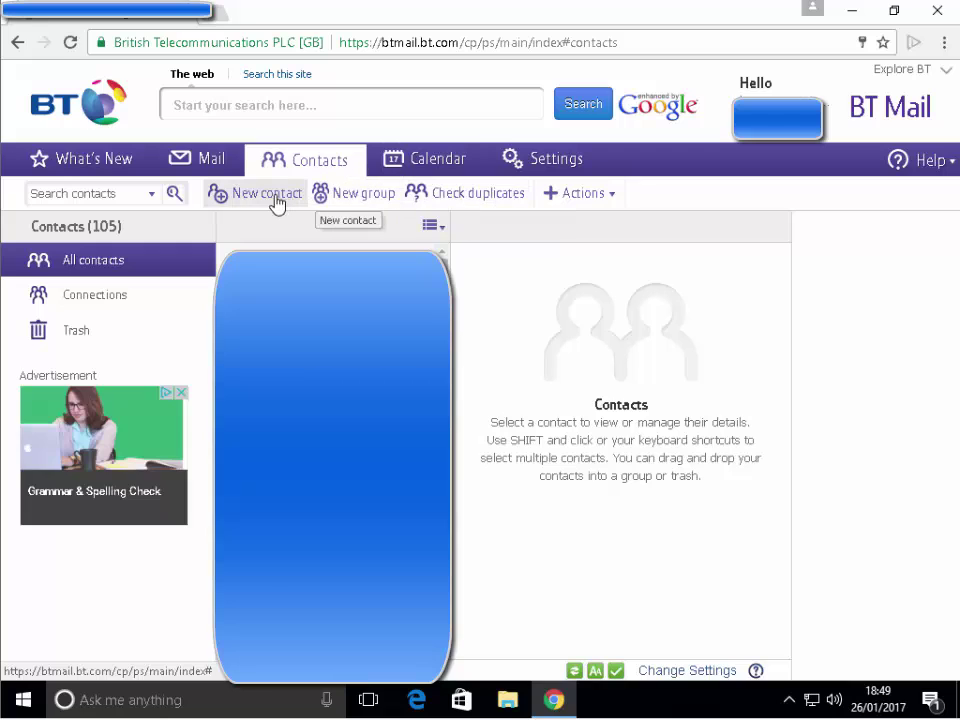
left_click(289, 197)
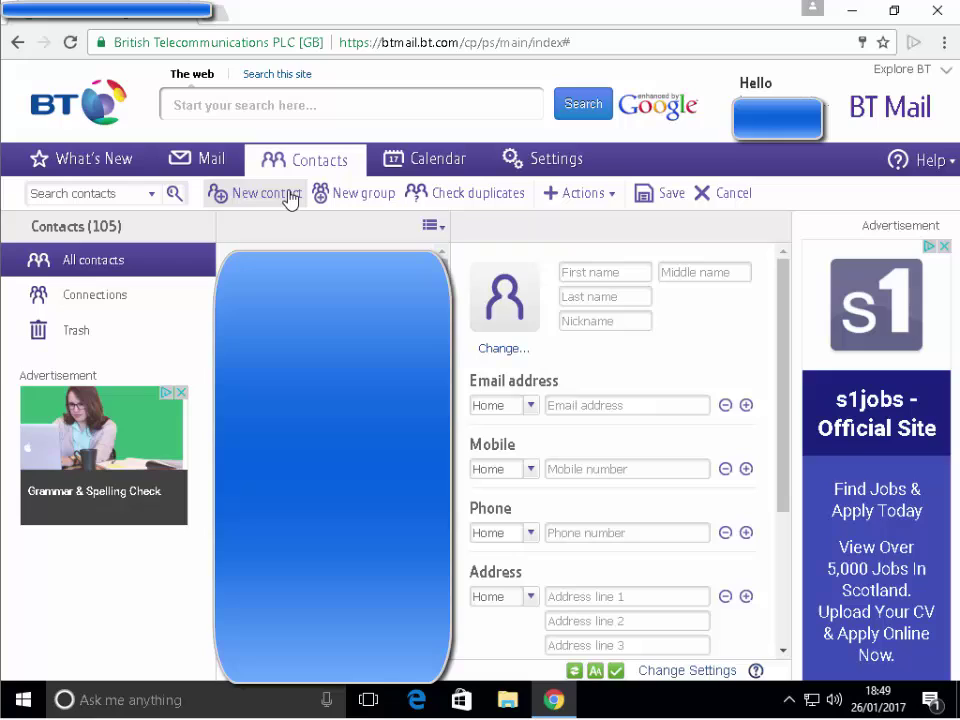
left_click(593, 272)
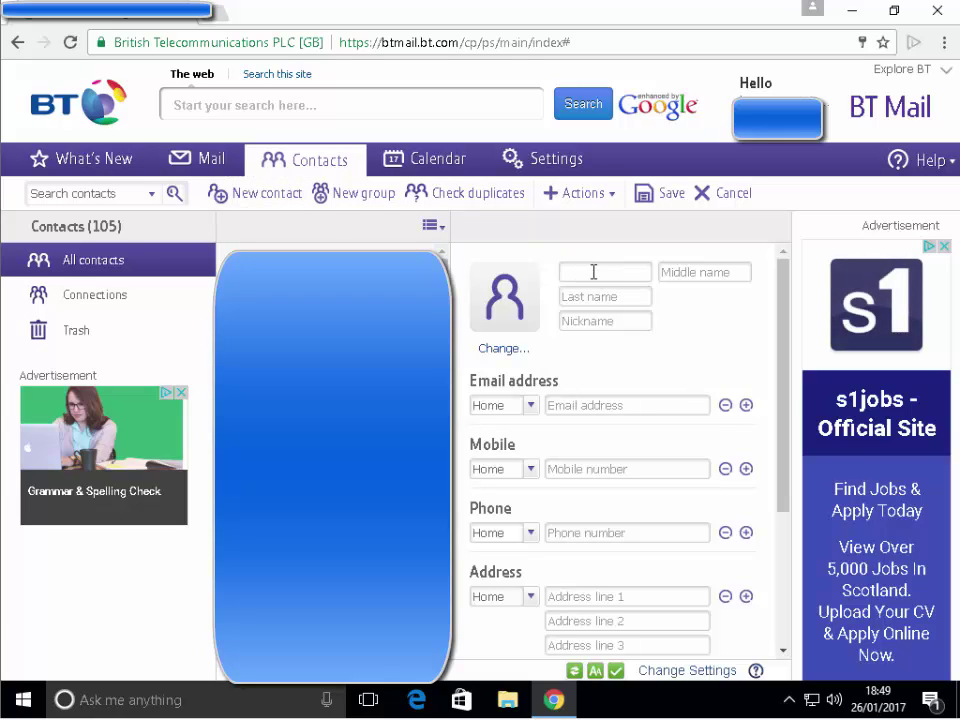
type("John")
left_click(585, 297)
type("Smith")
left_click(590, 406)
type("this")
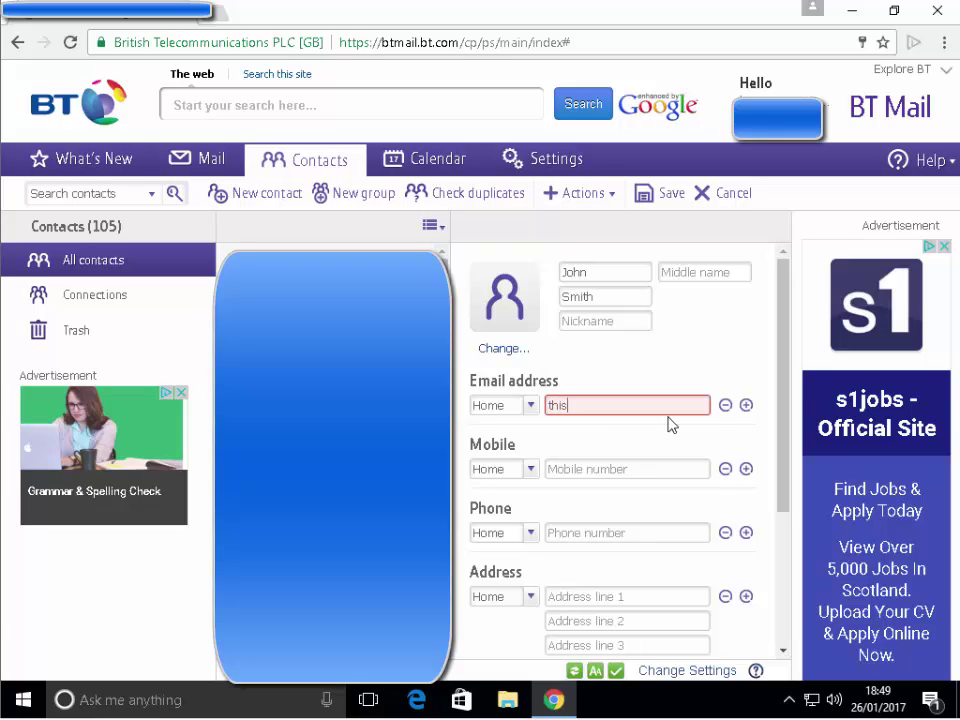
type("isaverylongemailaddress@")
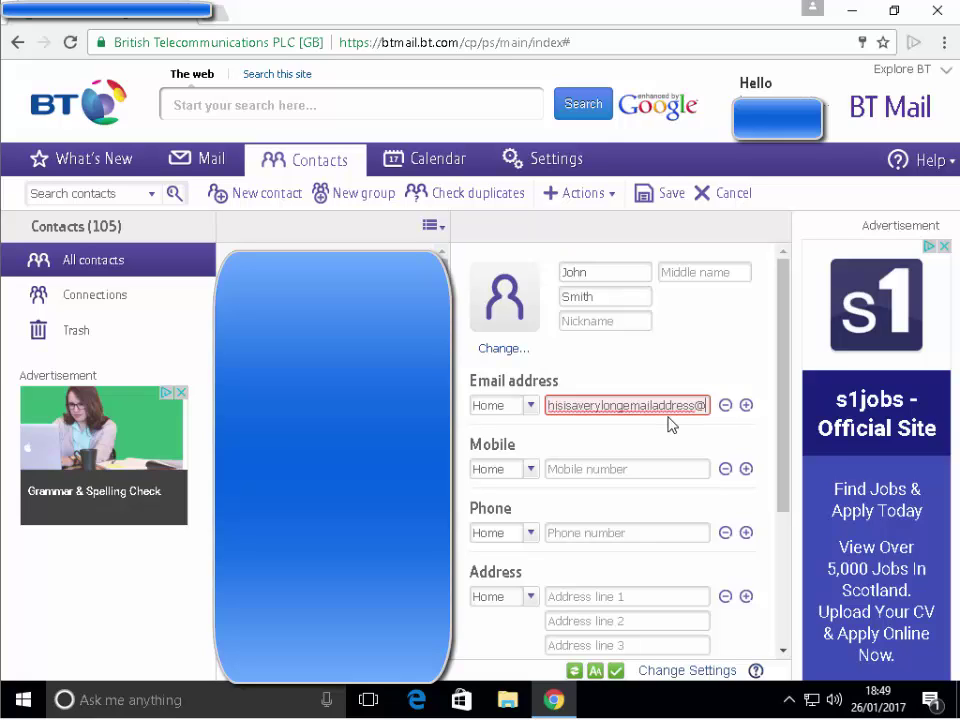
type("btin")
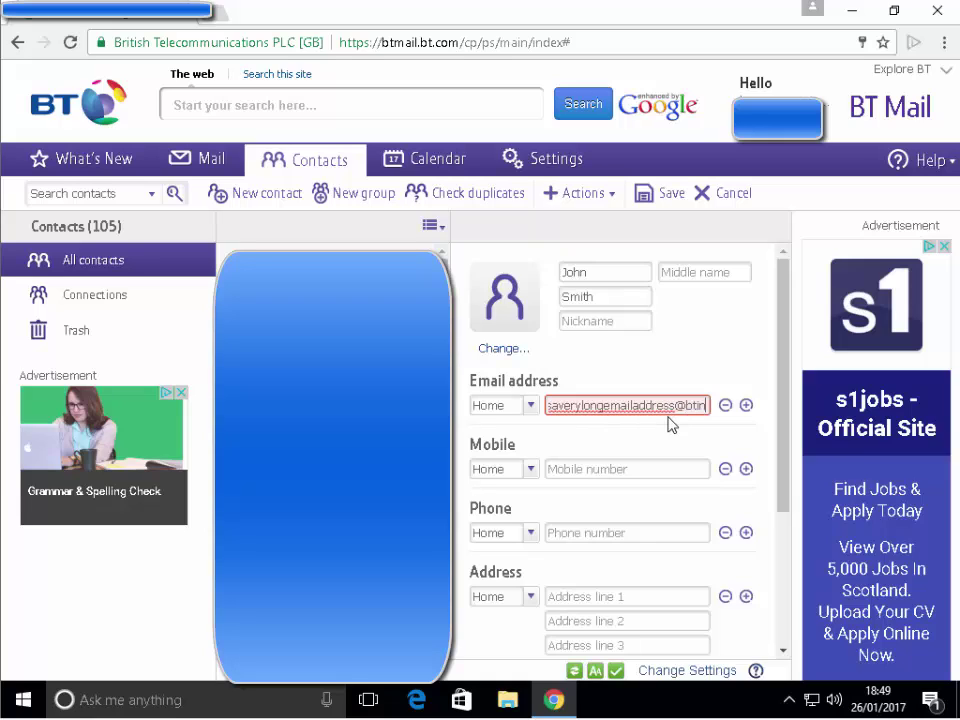
type("ternet")
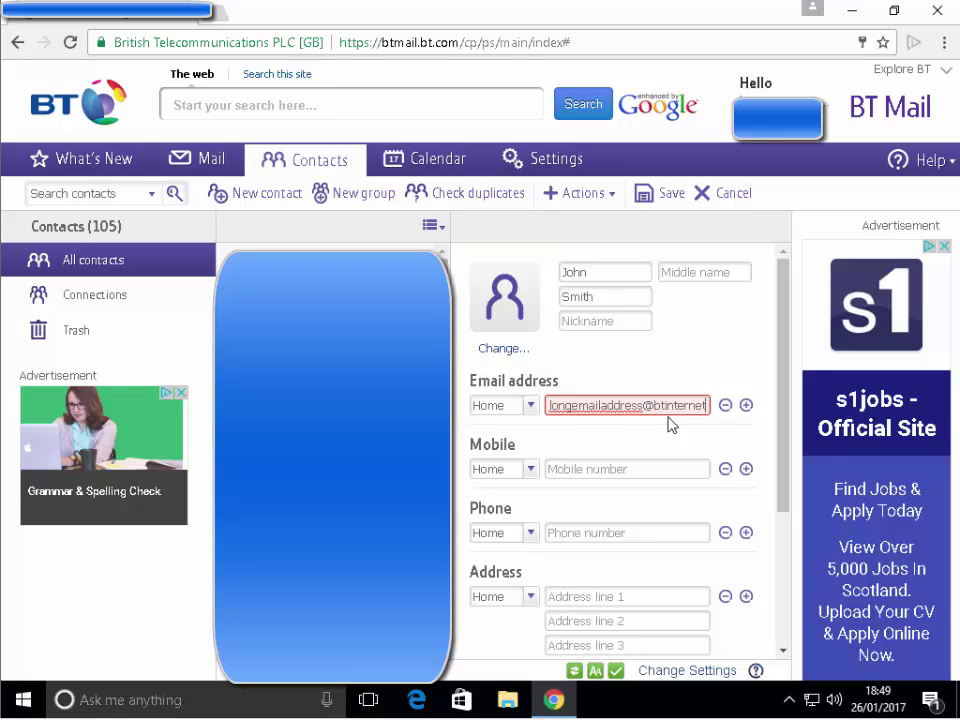
Step: Add .com to the long email, then erase the domain and retype it ending in btinternet.com
type(".com")
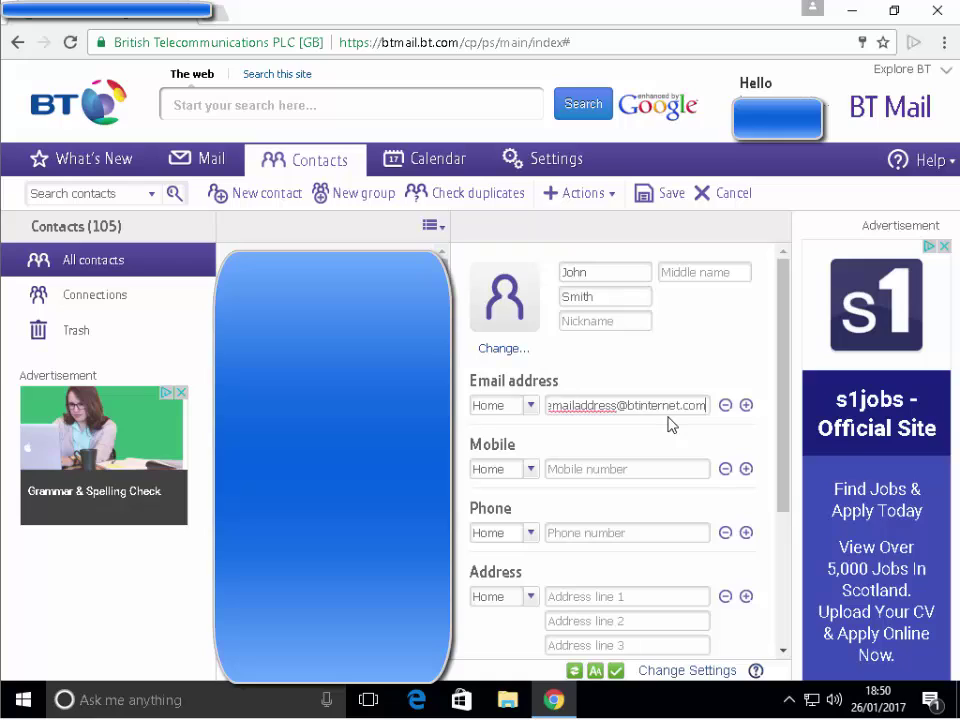
key("BackSpace")
key("BackSpace")
key("BackSpace")
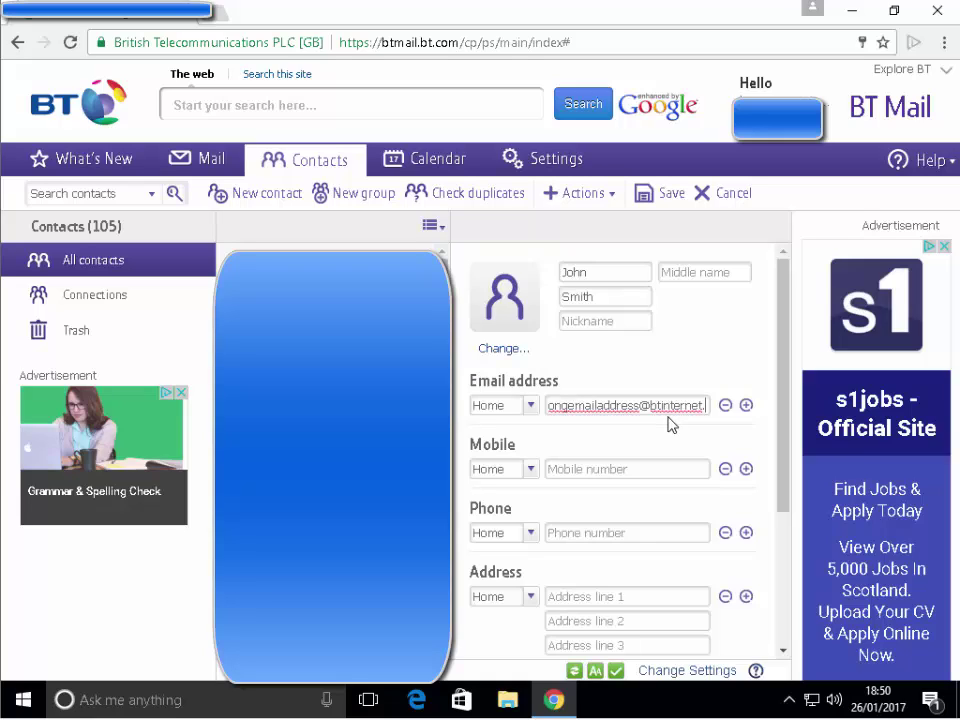
key("BackSpace")
key("BackSpace")
key("BackSpace")
key("BackSpace")
key("BackSpace")
key("BackSpace")
key("BackSpace")
key("BackSpace")
key("BackSpace")
key("BackSpace")
key("BackSpace")
key("BackSpace")
key("BackSpace")
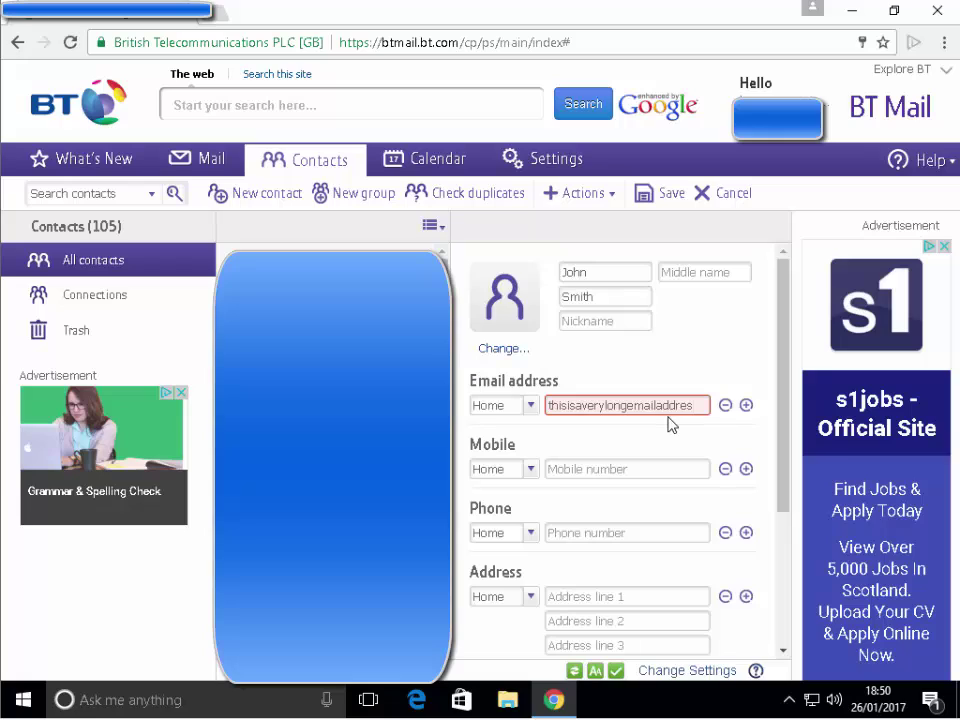
type("s@")
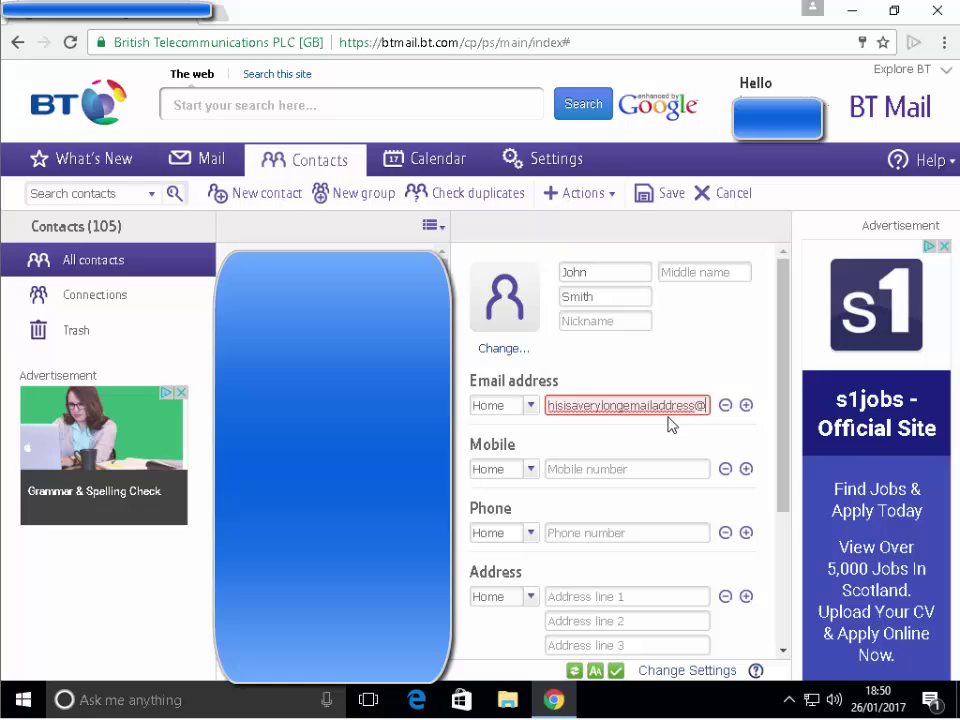
type("btinternet.com")
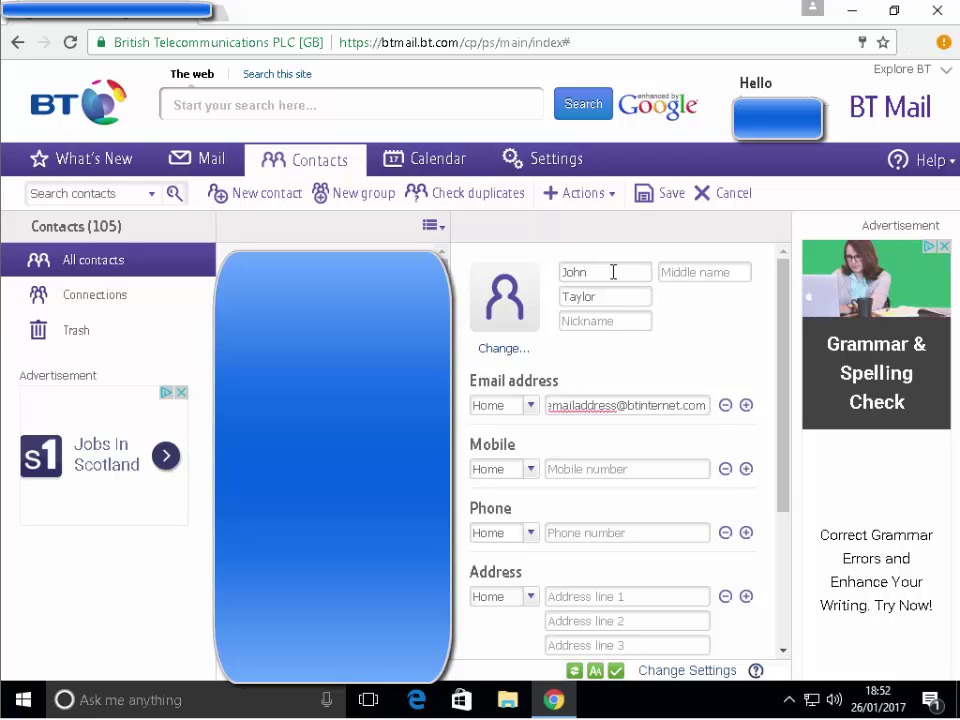
Step: Trim the email's domain ending, then select all and clear the Email address field
key("BackSpace")
key("BackSpace")
key("BackSpace")
key("BackSpace")
key("BackSpace")
key("BackSpace")
key("BackSpace")
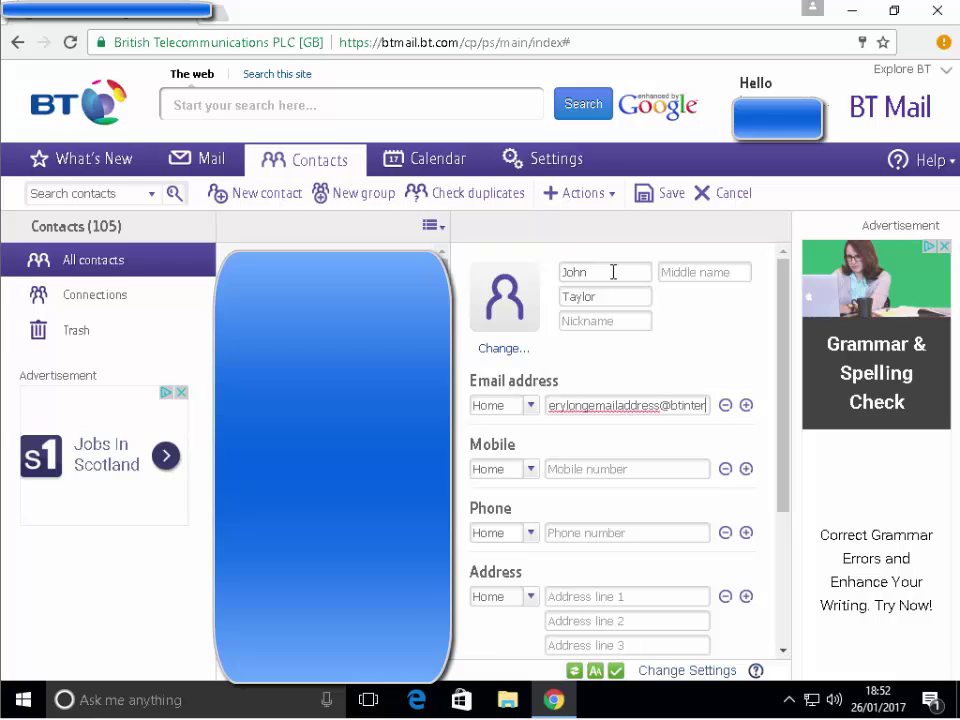
key("ctrl+a")
key("BackSpace")
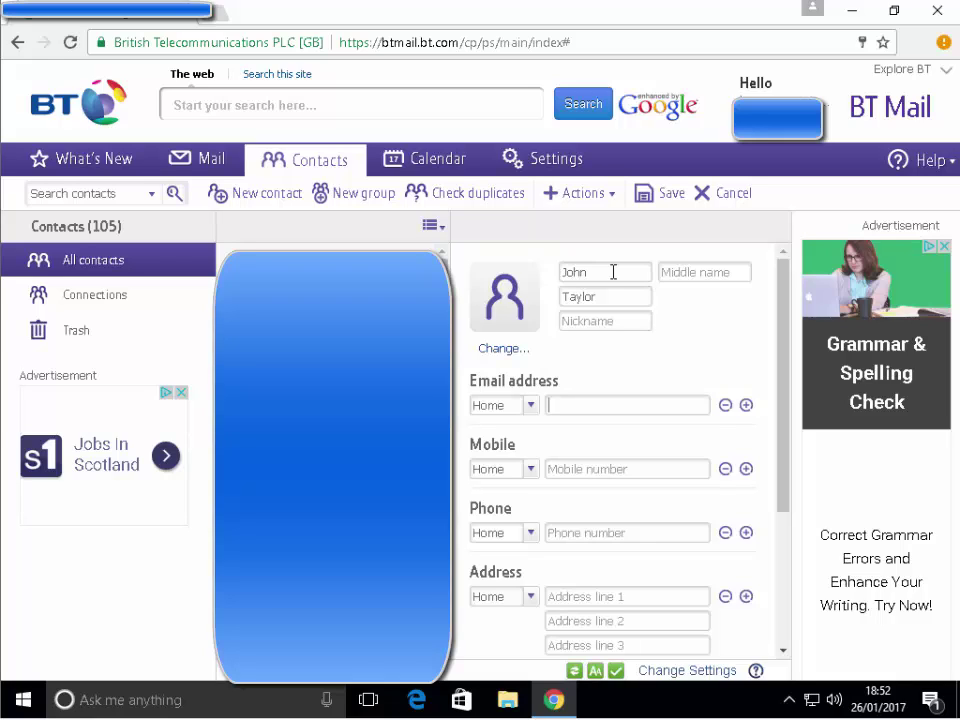